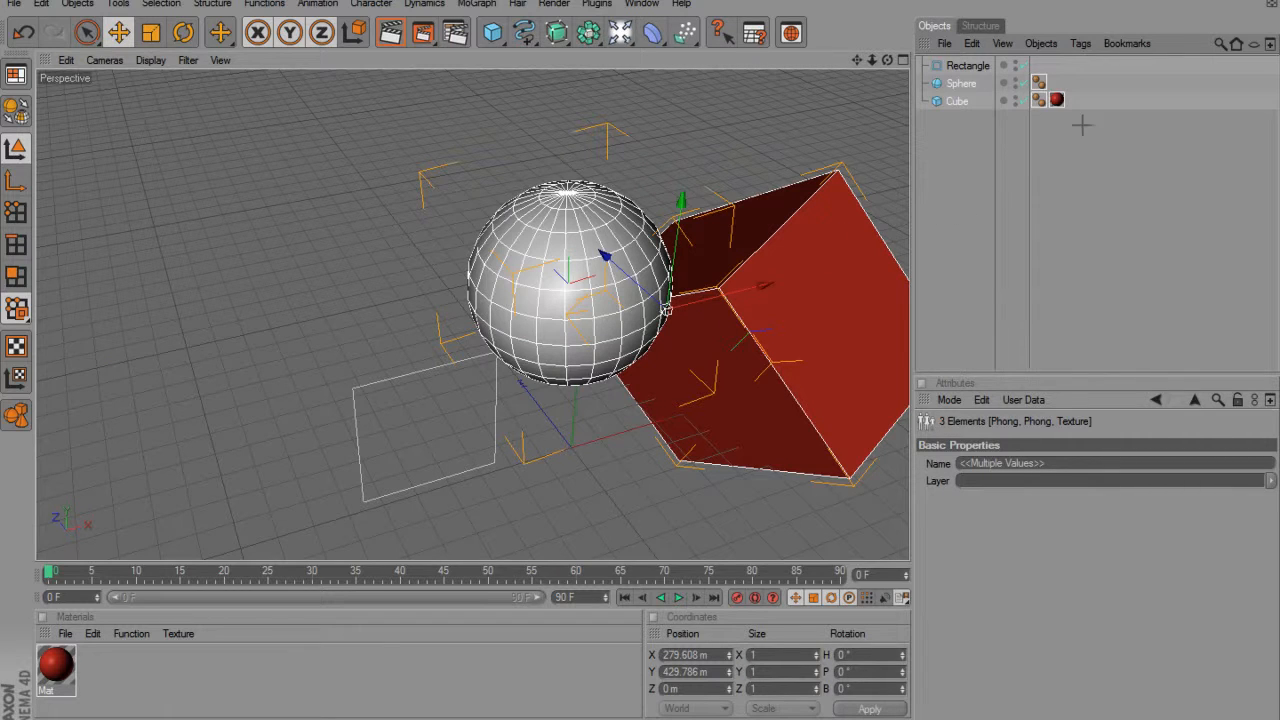
Step: Delete the rectangle, sphere and cube so the scene is empty
left_click_drag(1103, 138, 963, 65)
key("Delete")
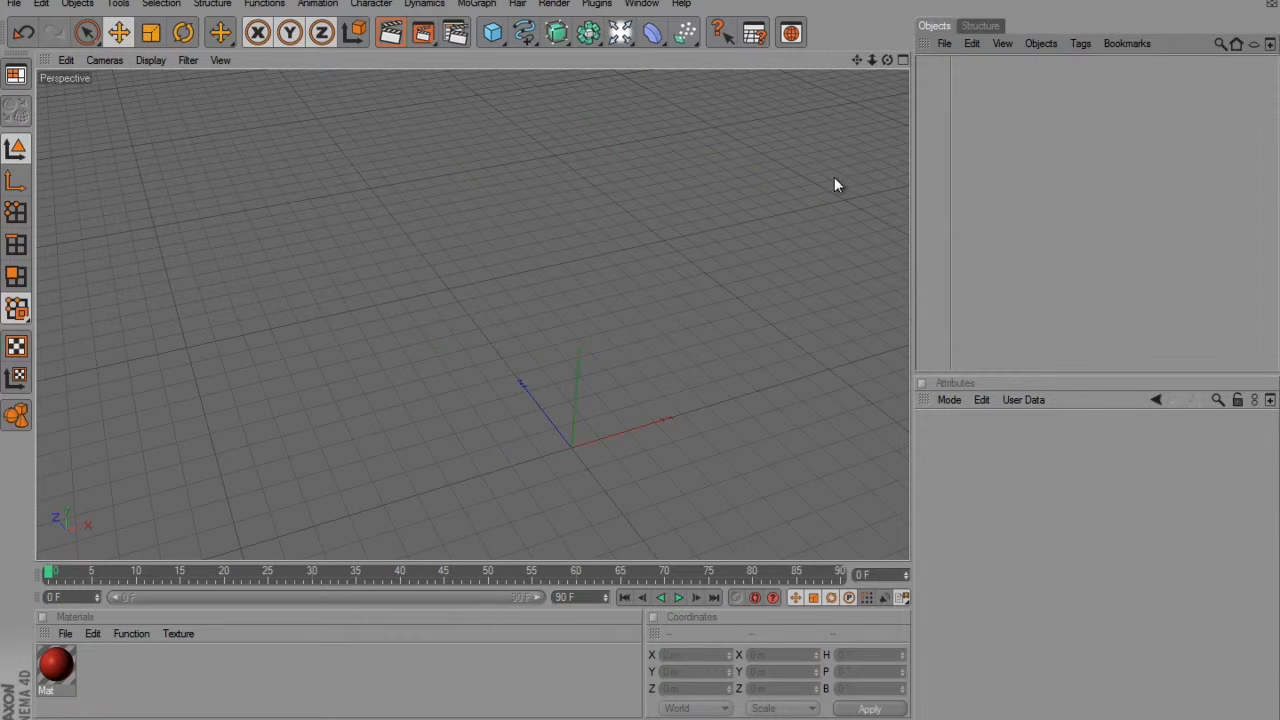
Step: Explore the empty scene in the perspective view by panning, zooming and orbiting around the world origin
right_click_drag(834, 177, 836, 86, "alt")
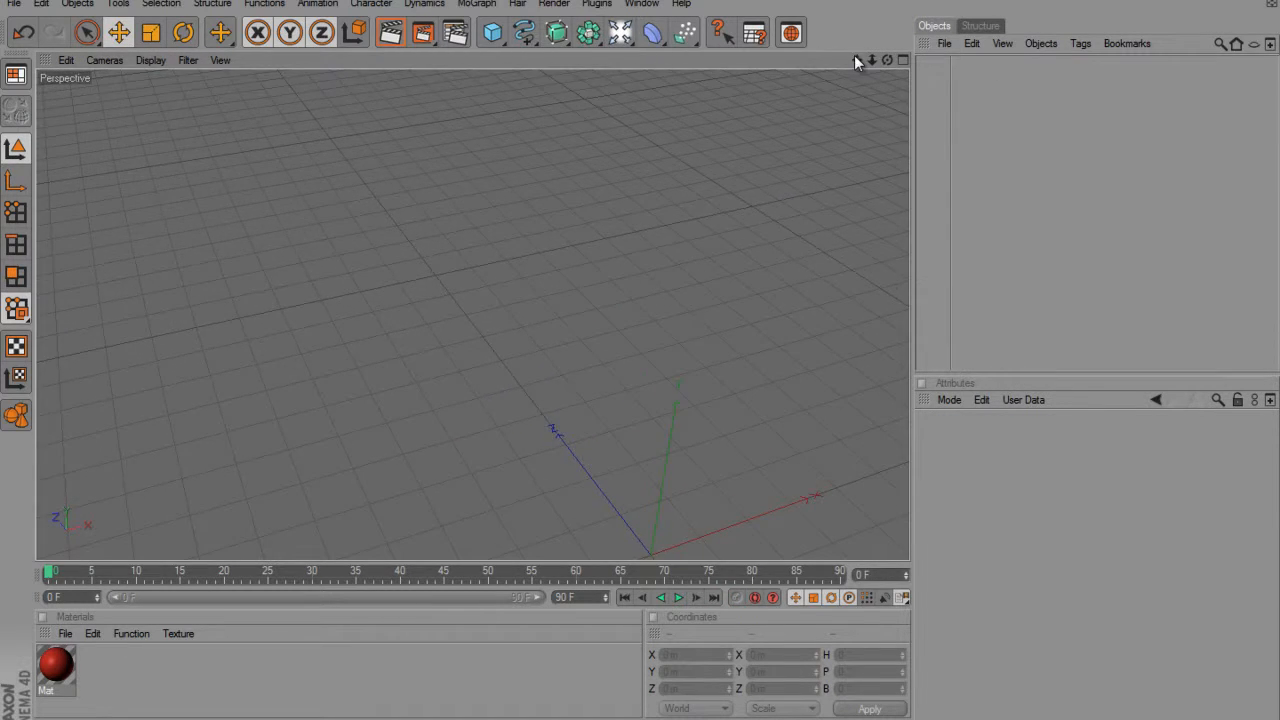
left_click_drag(856, 59, 640, 356)
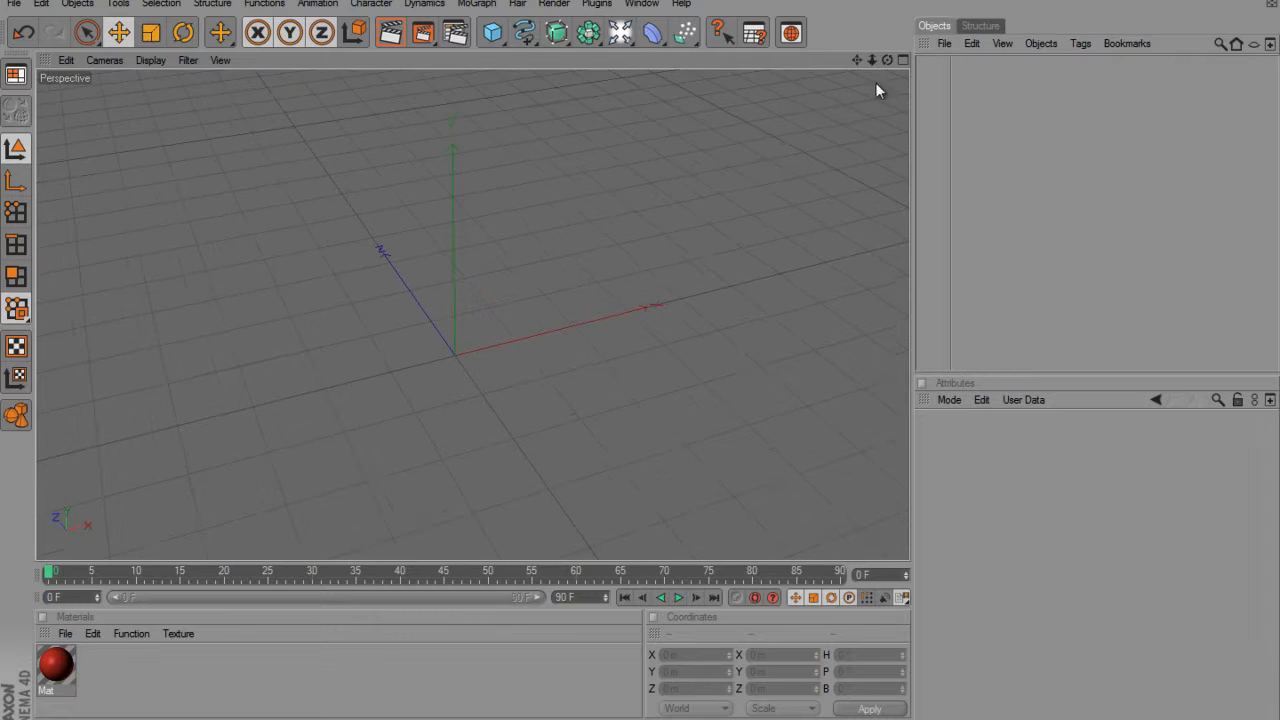
left_click_drag(884, 56, 652, 338)
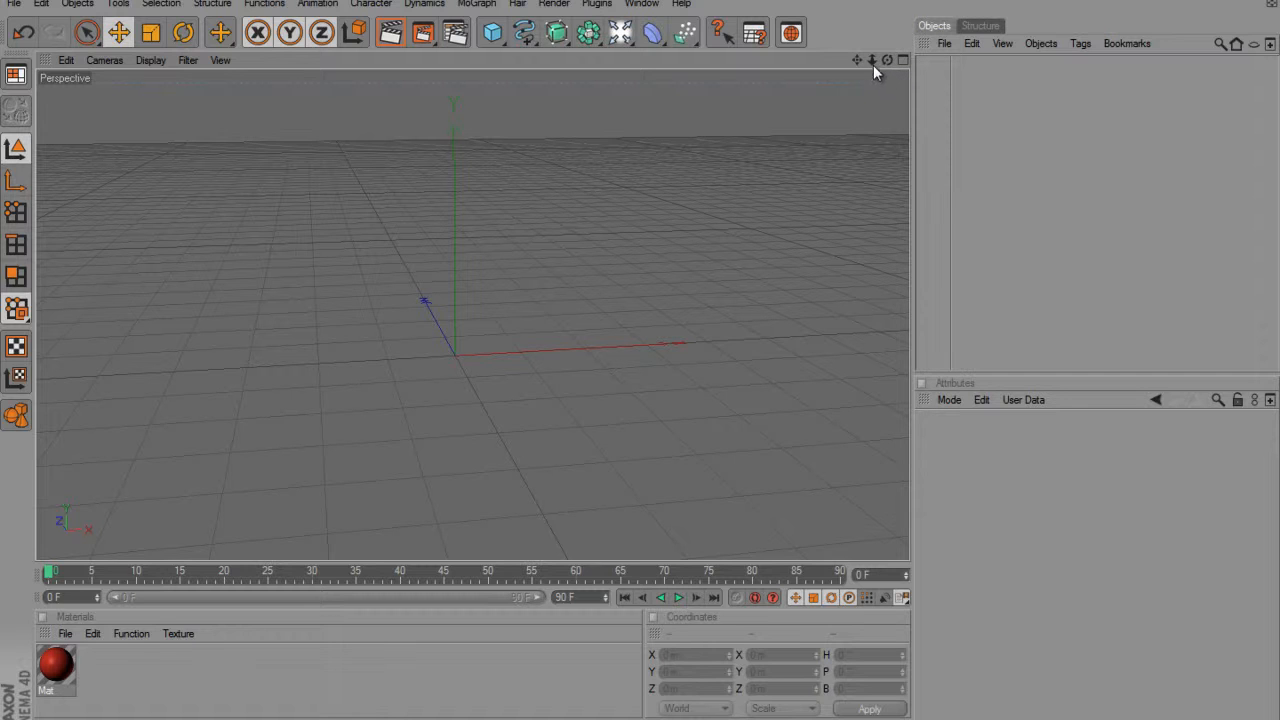
left_click_drag(857, 59, 642, 364)
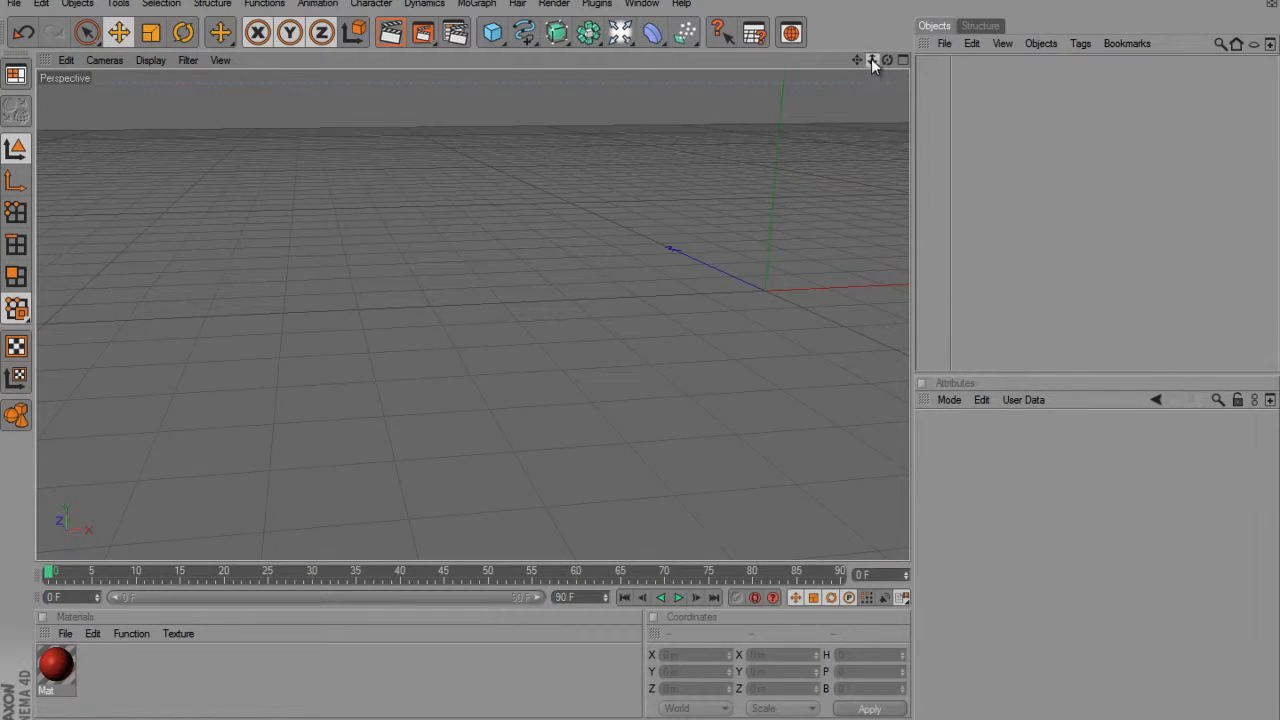
left_click_drag(871, 59, 681, 236)
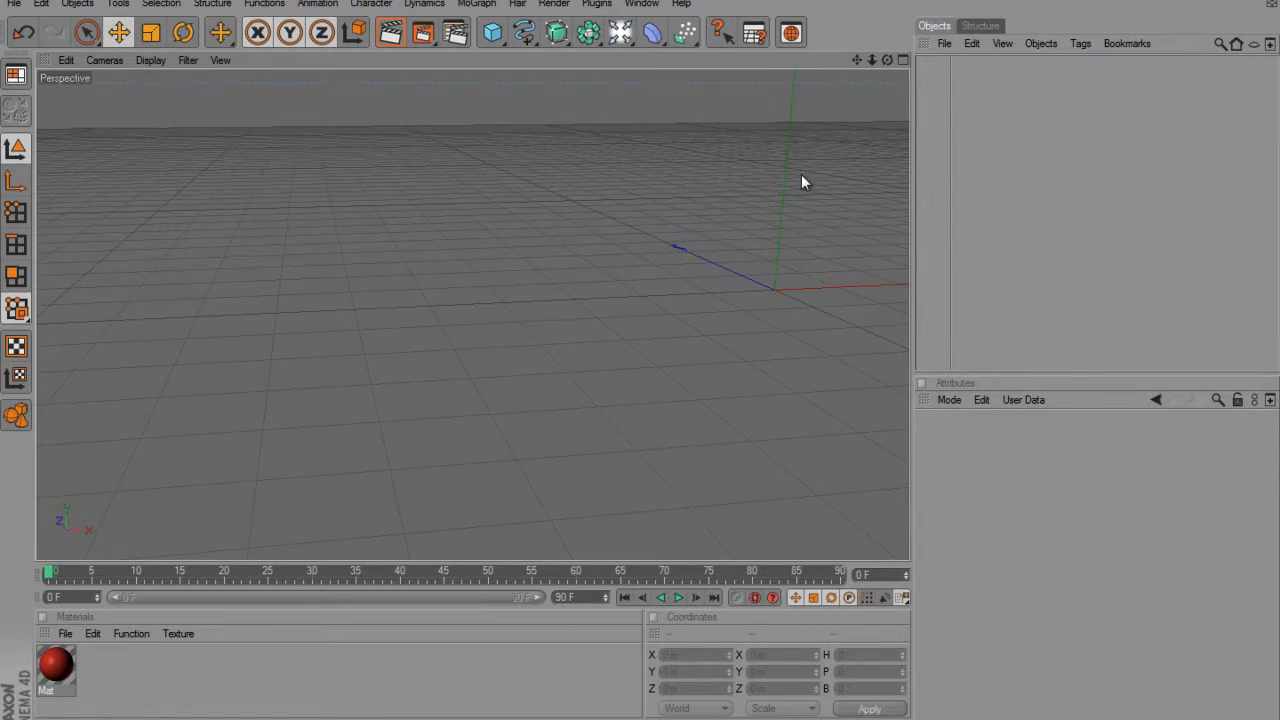
left_click_drag(888, 61, 639, 356)
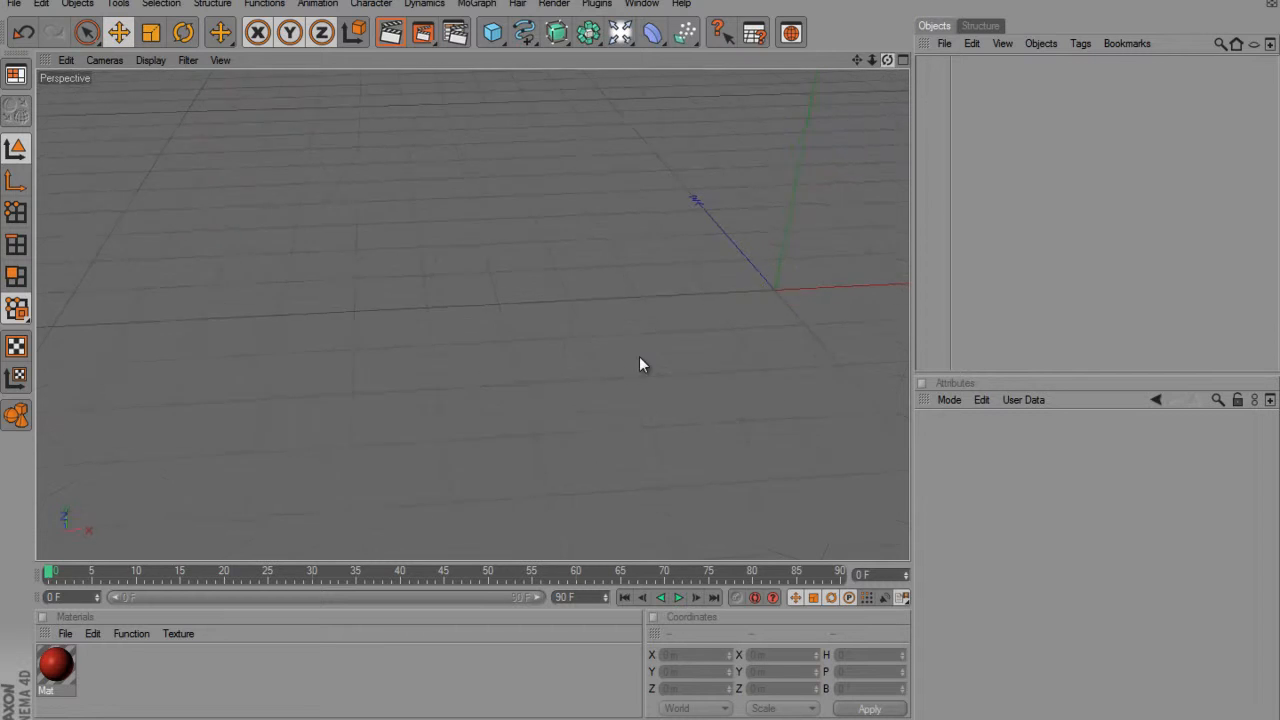
left_click_drag(887, 60, 719, 171)
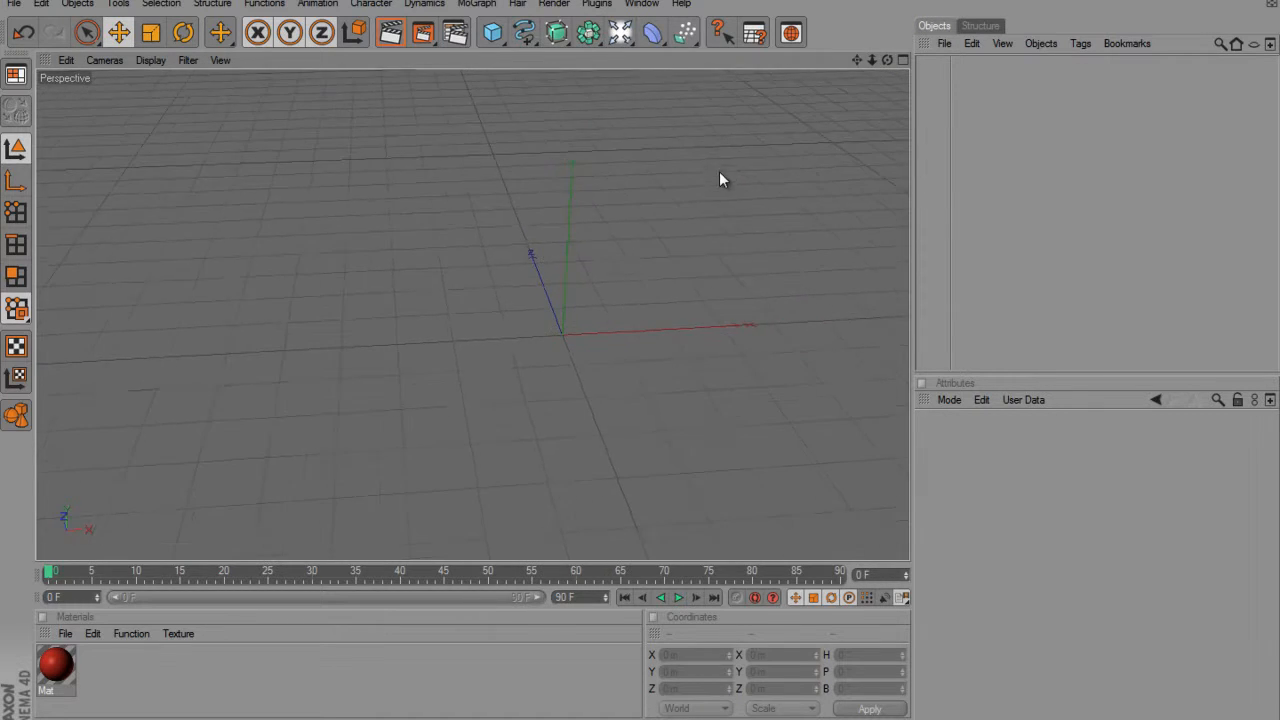
Step: Add a cube primitive to the empty scene
left_click_drag(493, 34, 536, 50)
scroll(583, 230, "down", 1)
scroll(583, 230, "up", 2)
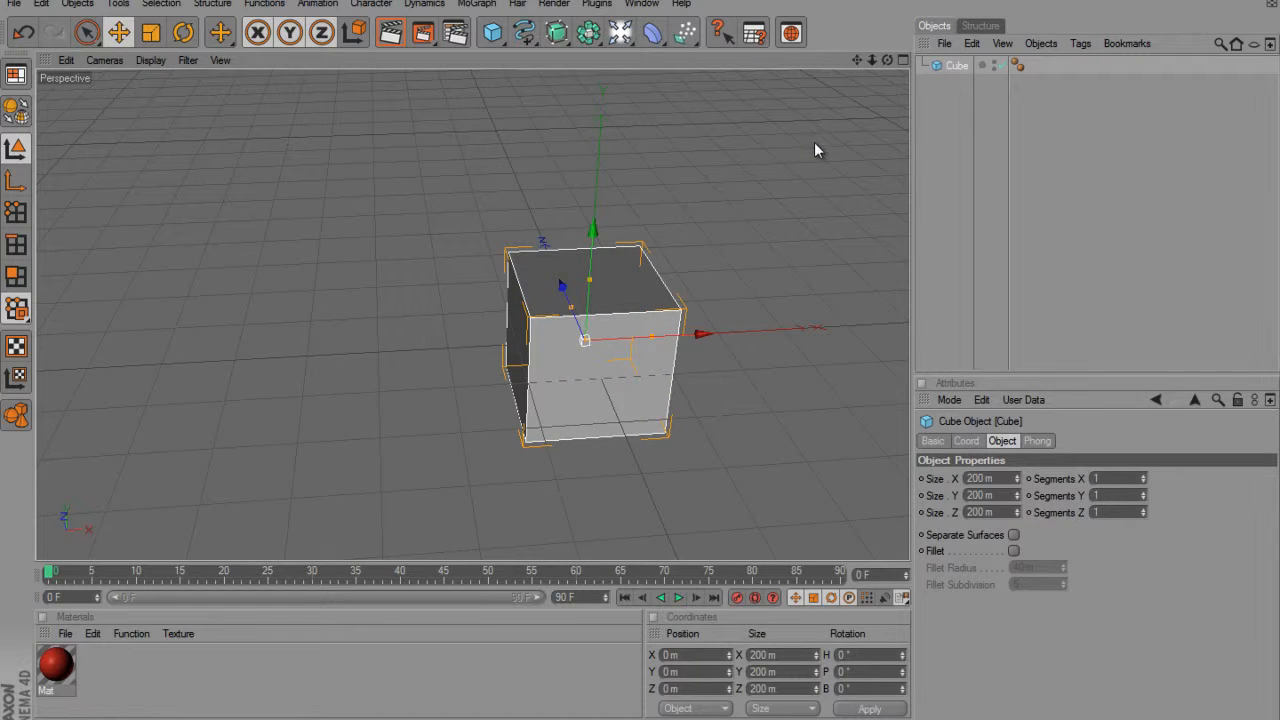
left_click_drag(859, 62, 642, 364)
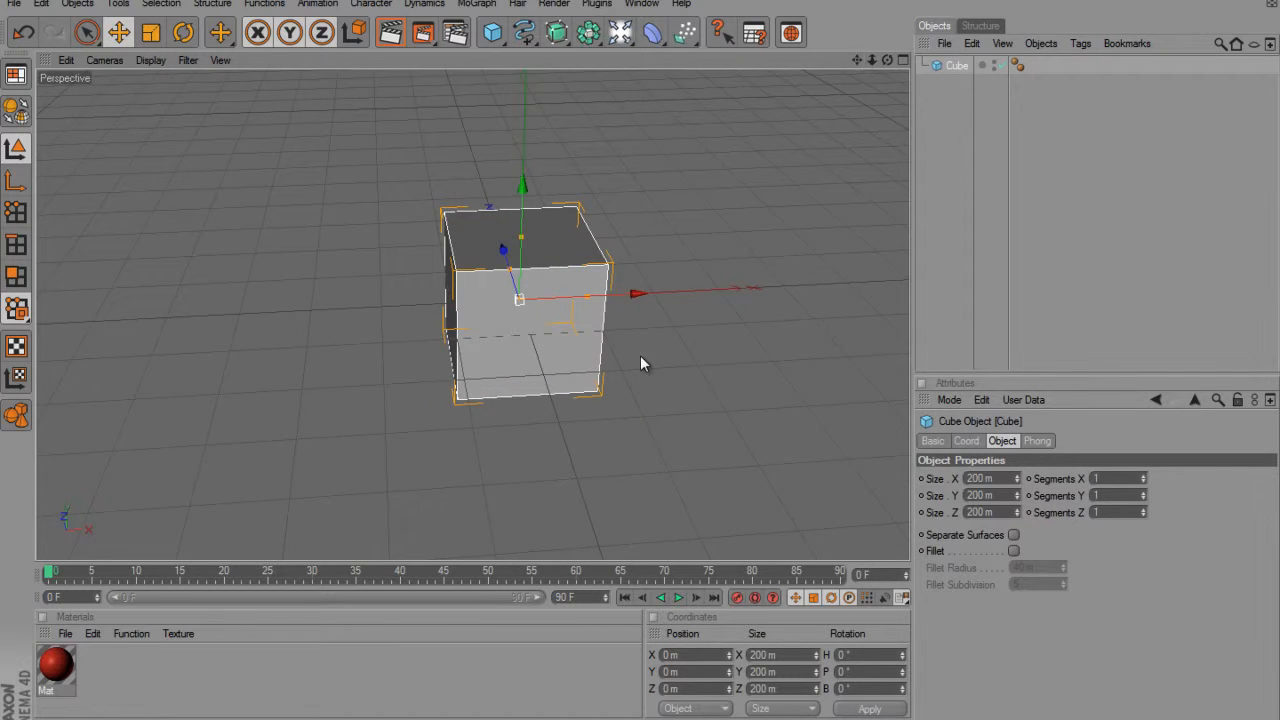
Step: Examine the cube in the four-view layout, in the enlarged Front view, and again in the full Perspective view
left_click(904, 60)
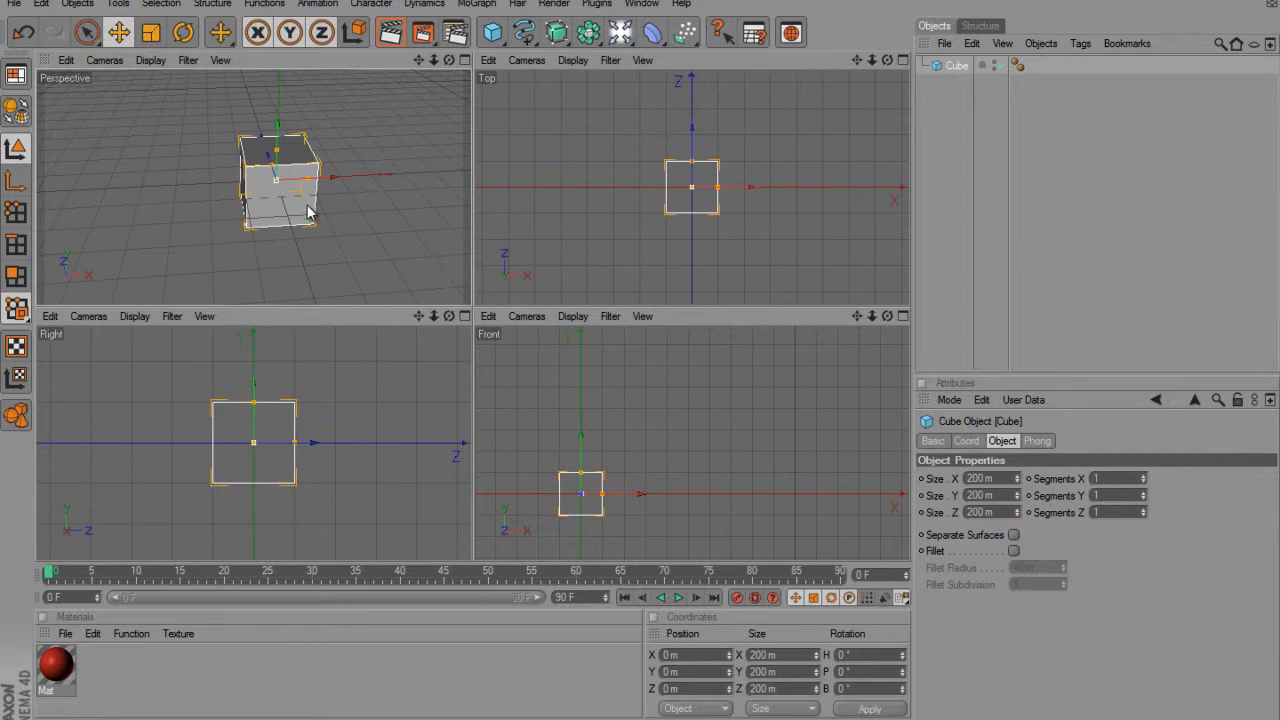
scroll(275, 149, "down", 5)
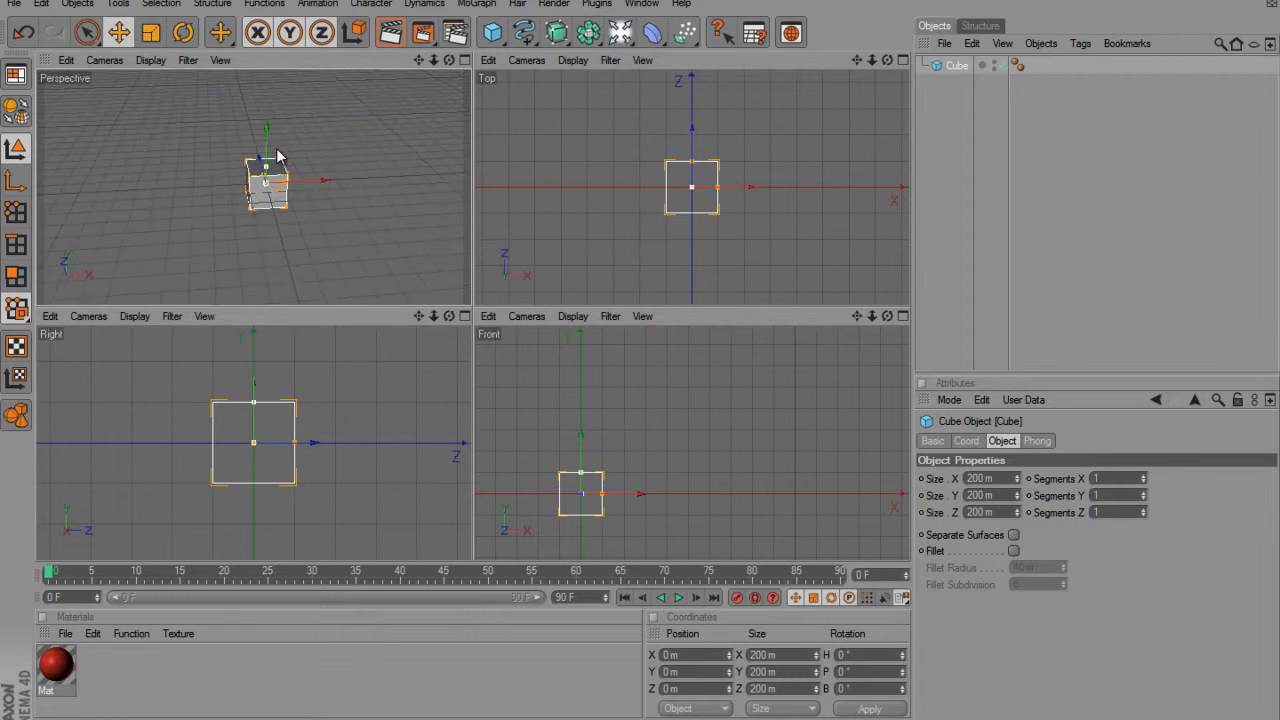
scroll(275, 149, "up", 5)
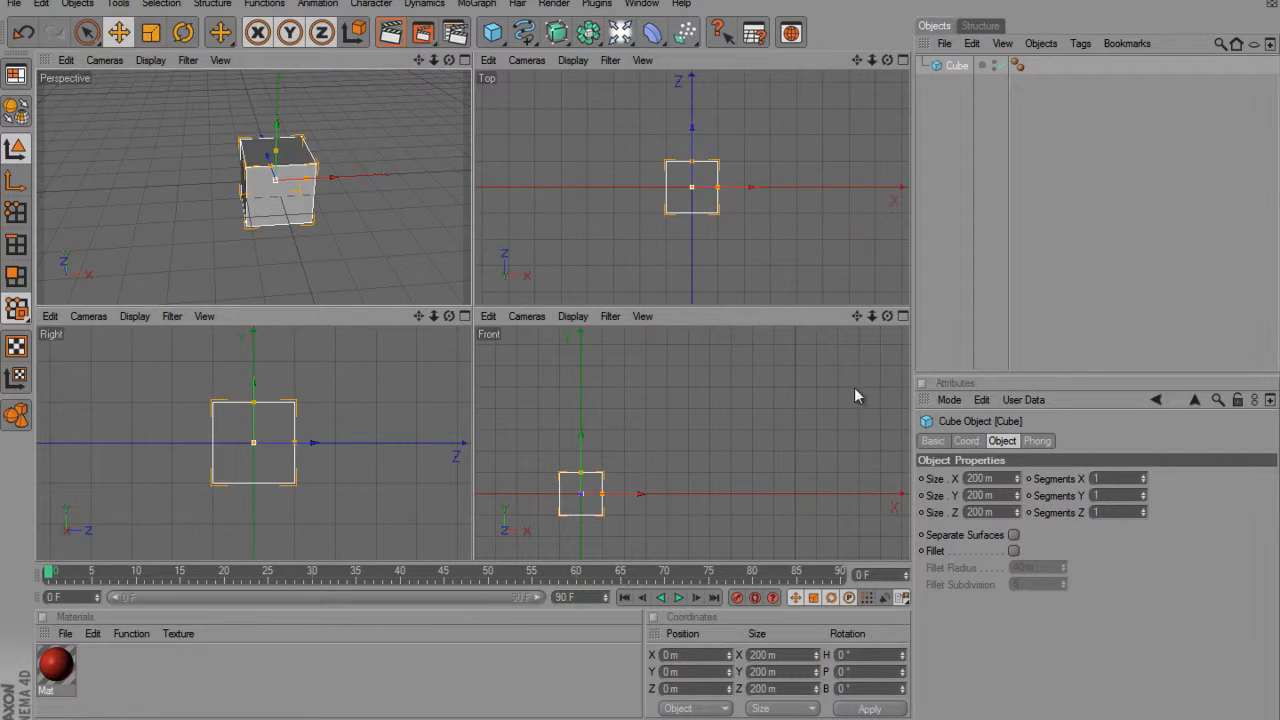
left_click_drag(857, 318, 760, 417)
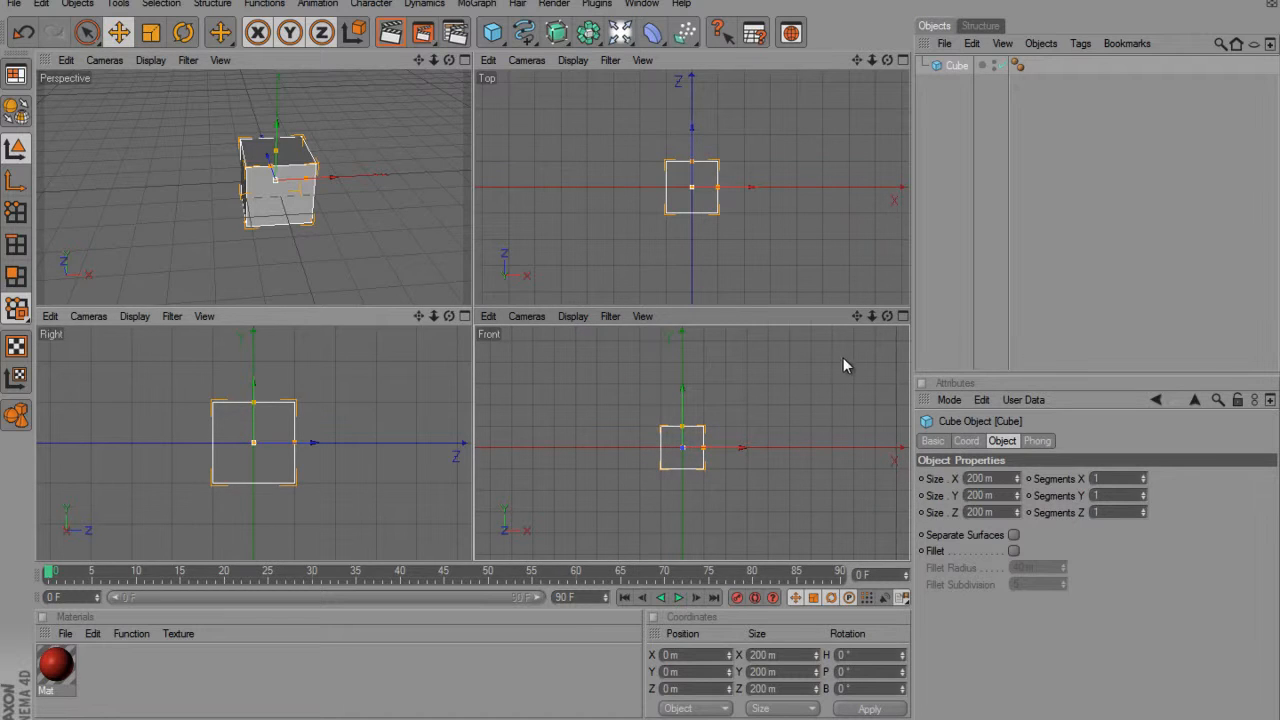
left_click(903, 316)
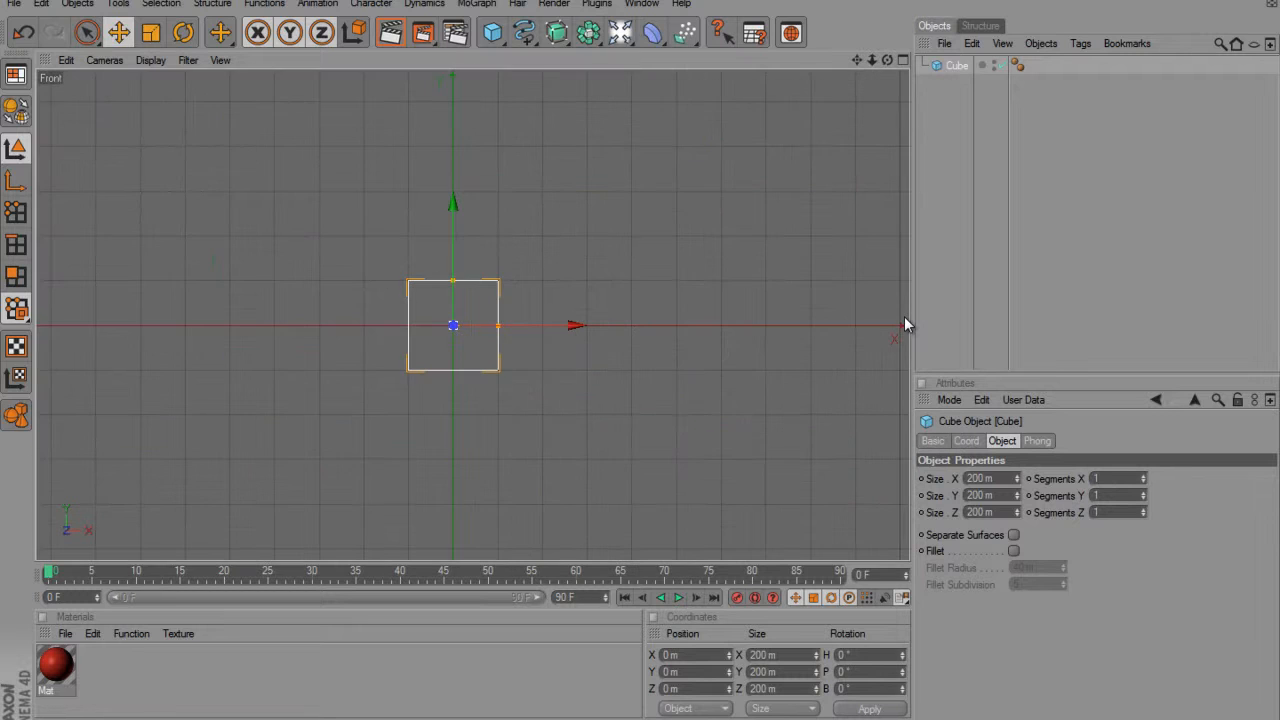
scroll(764, 134, "up", 2)
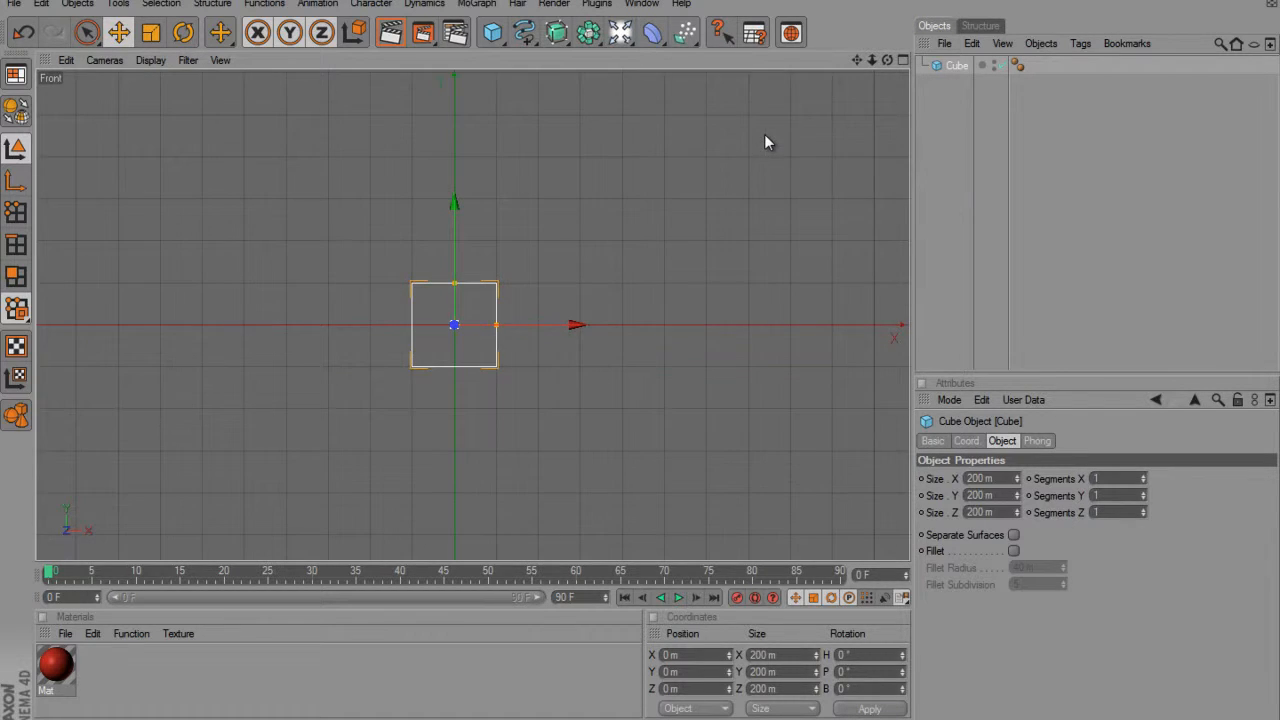
left_click(903, 60)
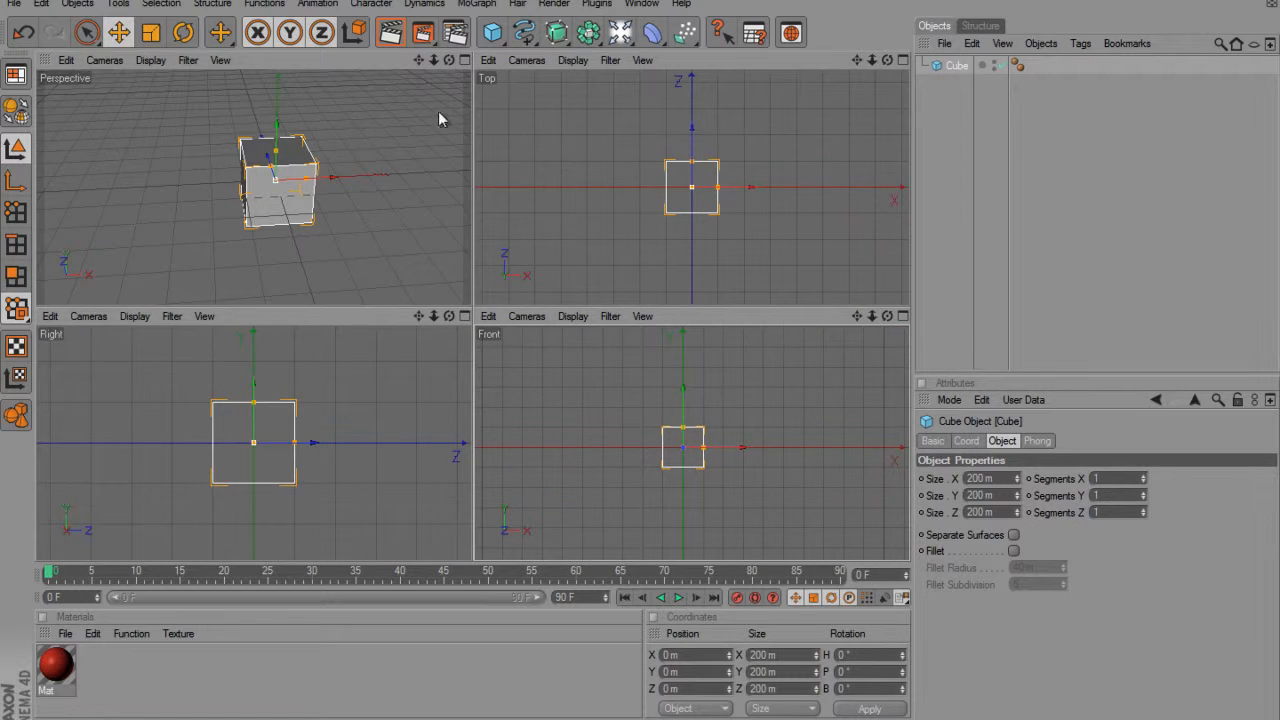
left_click(464, 60)
scroll(540, 89, "down", 5)
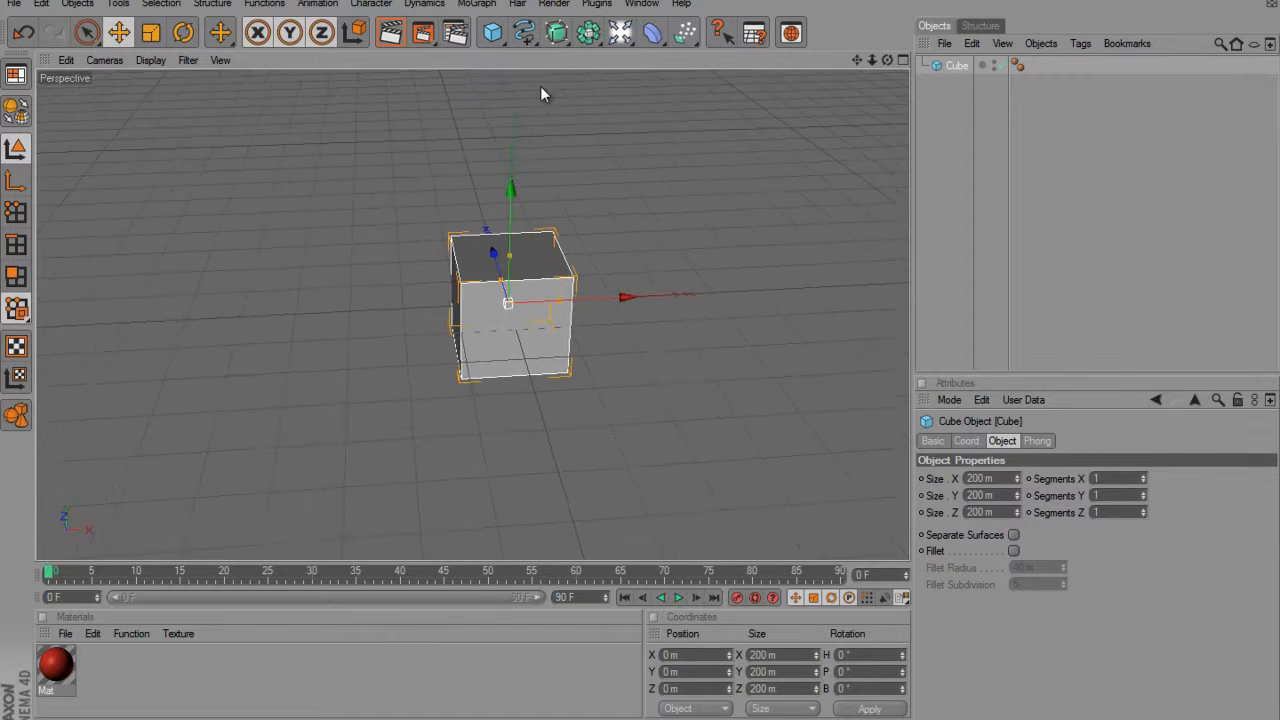
scroll(691, 241, "up", 2)
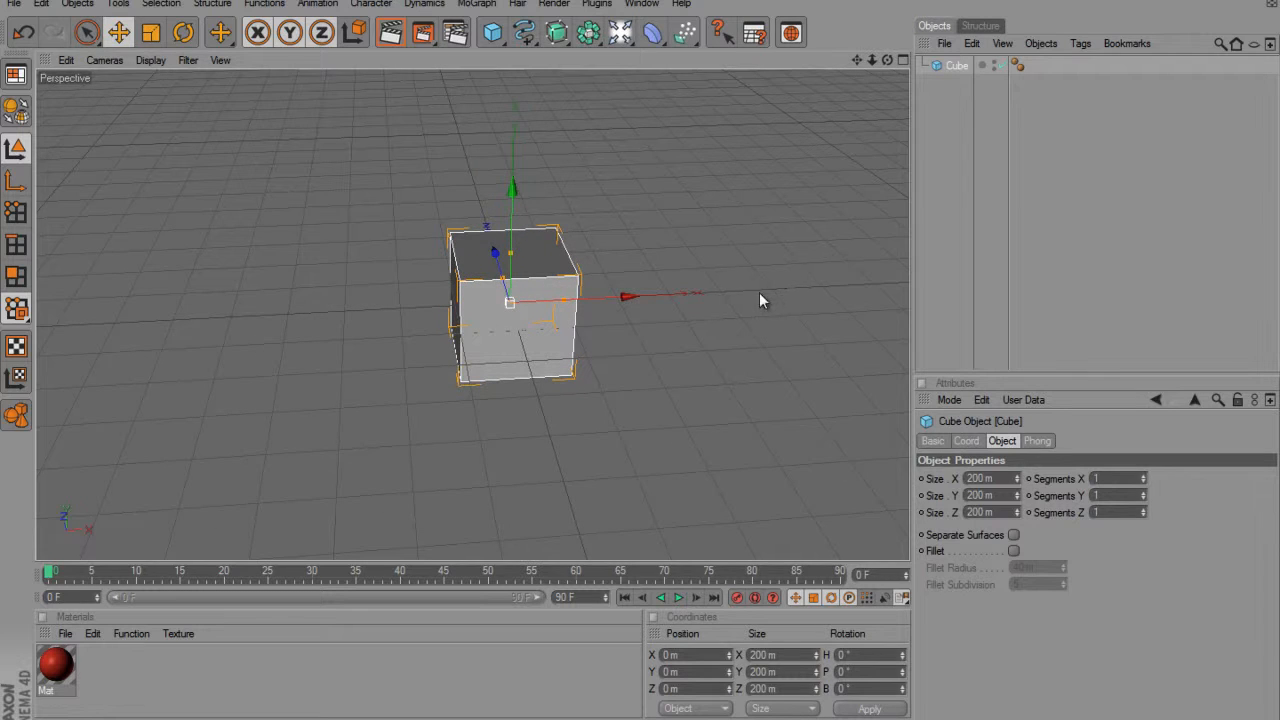
Step: Move the cube to about X 99 m, Y 152 m and scale it uniformly to about 245 m per side
left_click(118, 34)
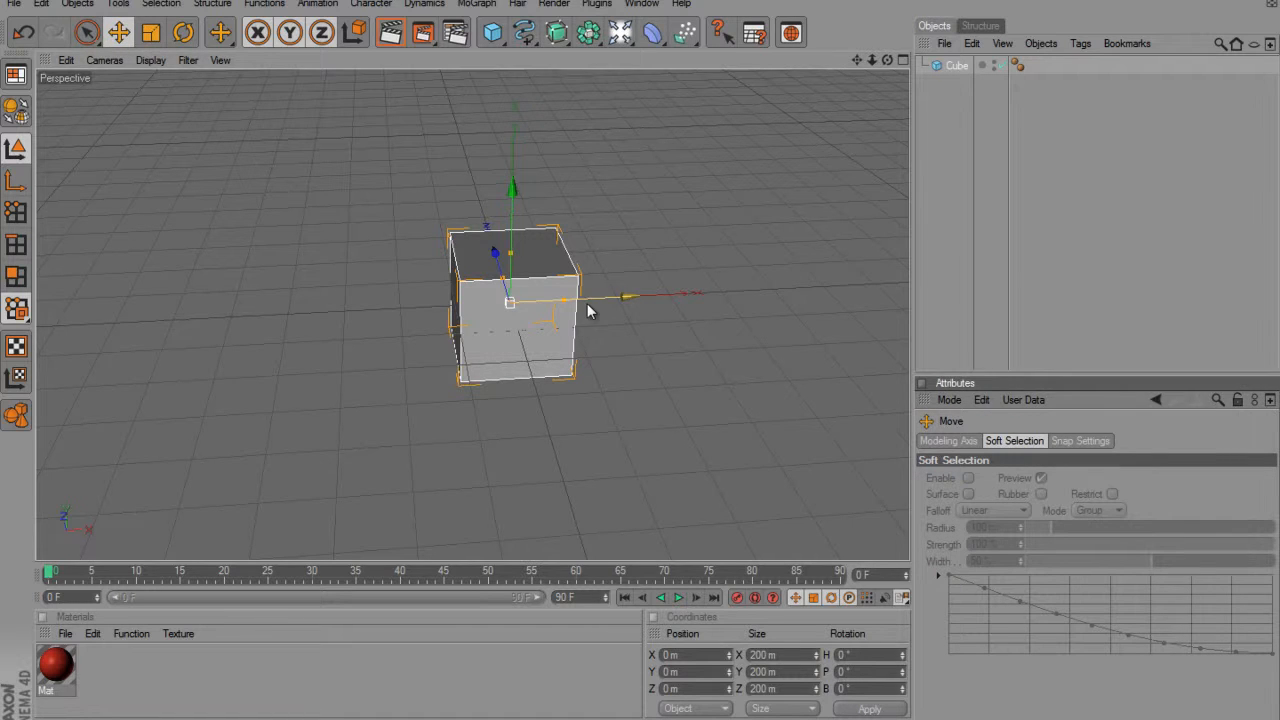
left_click_drag(587, 310, 641, 352)
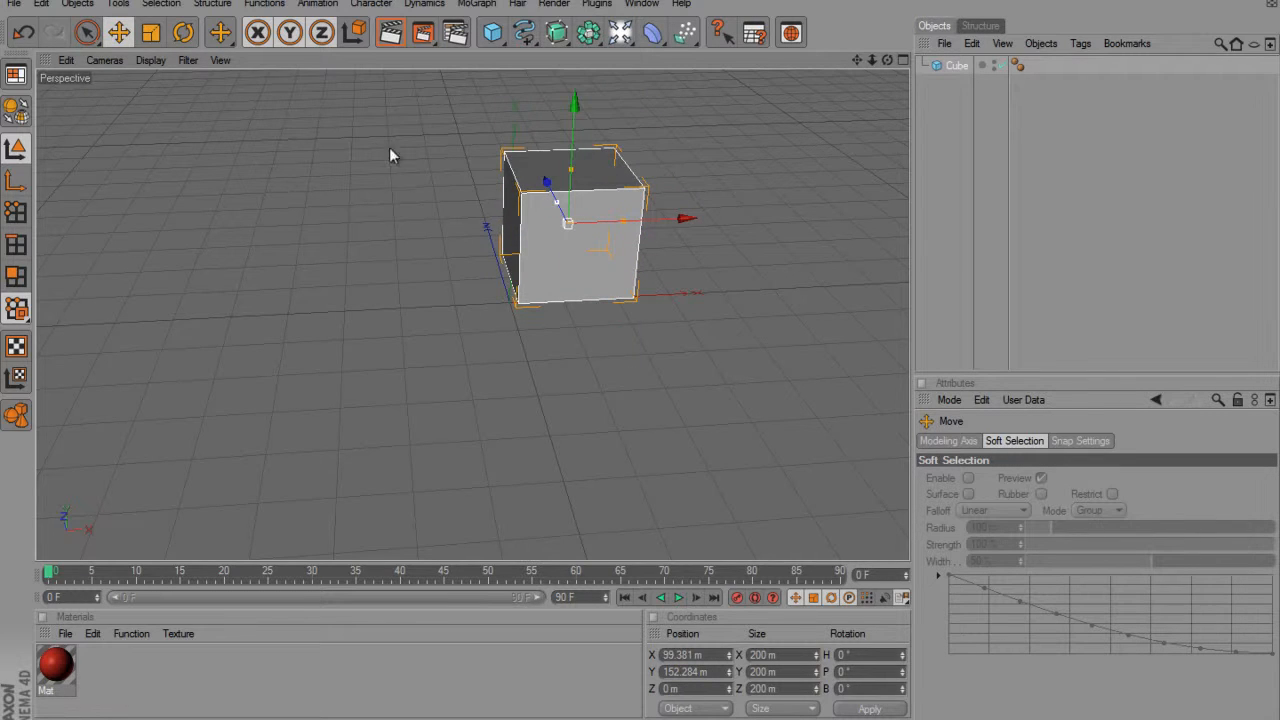
left_click(151, 33)
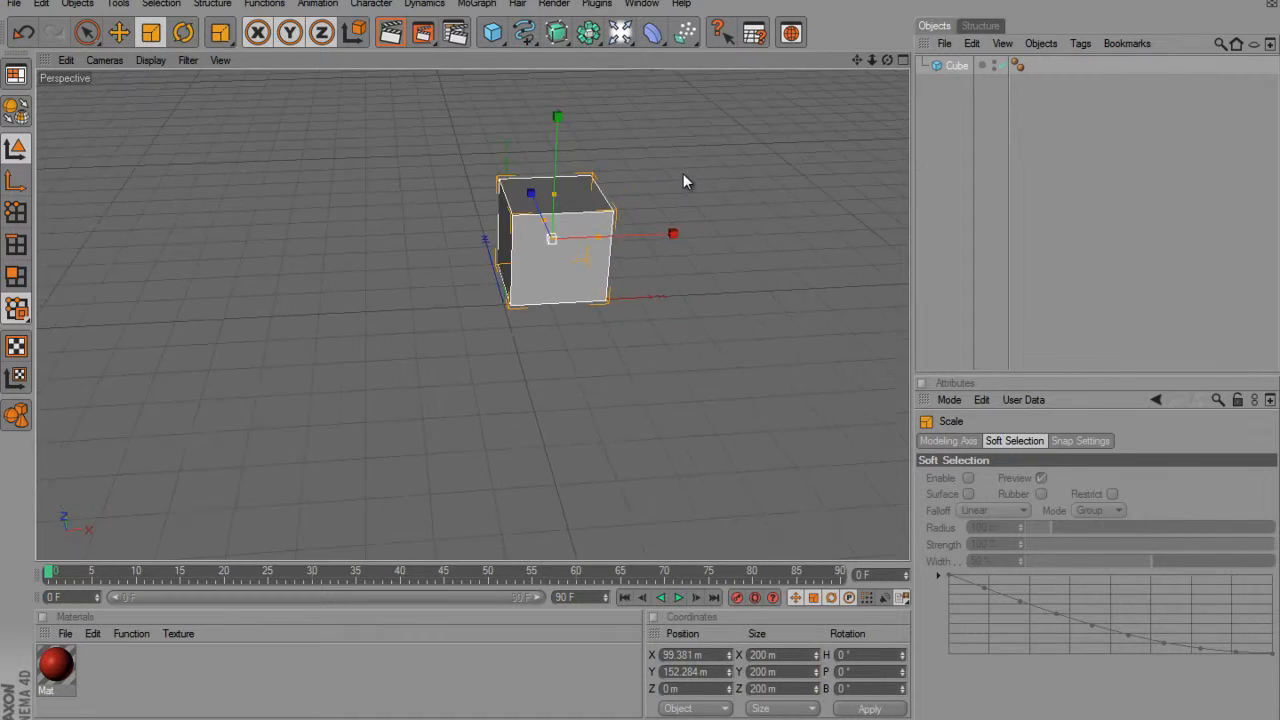
left_click_drag(859, 60, 640, 362)
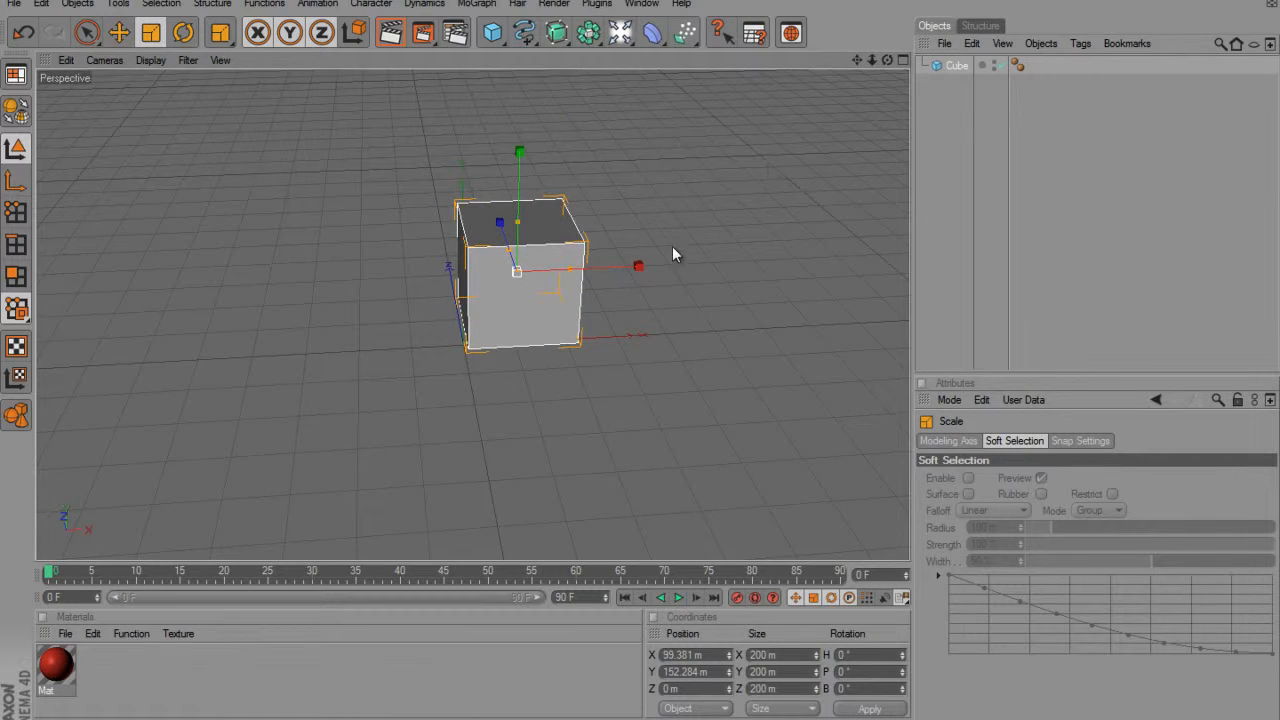
left_click_drag(637, 268, 757, 351)
left_click_drag(521, 152, 643, 360)
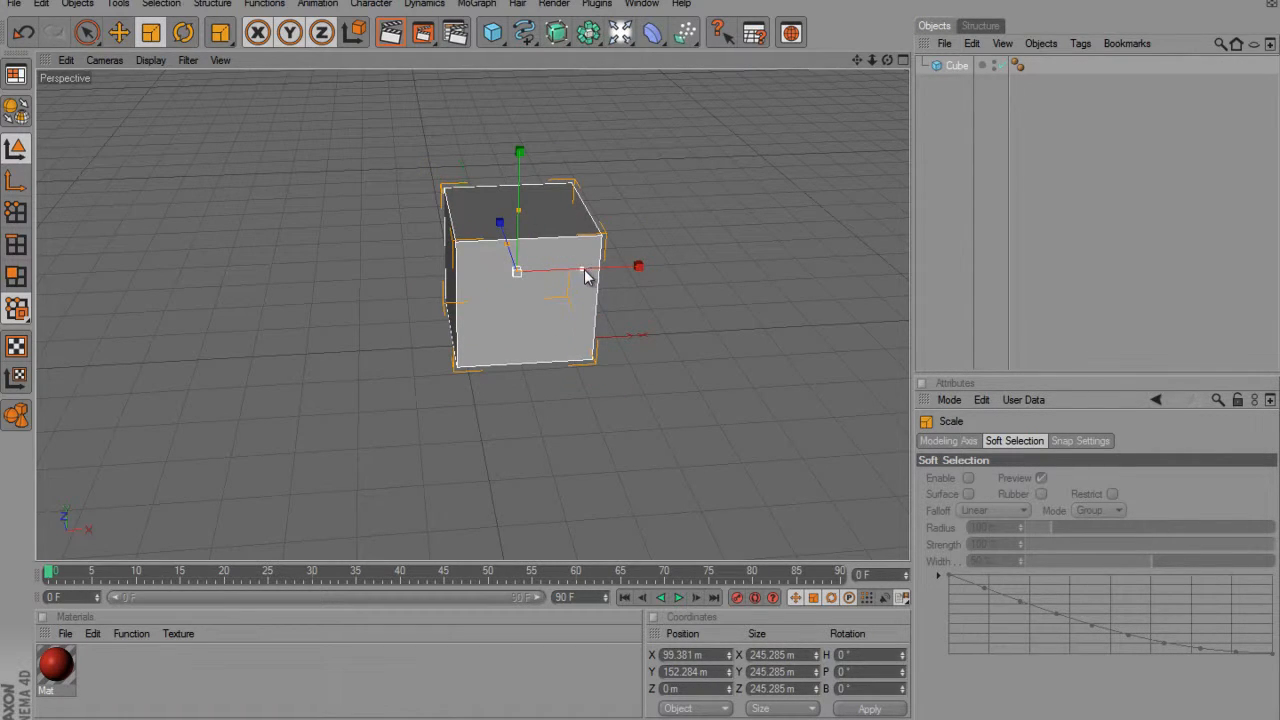
Step: Resize the cube to about 238 × 336 × 407 m and rotate it to about H 59°, P -20°, B -25°
mouse_move(583, 276)
left_mouse_down()
mouse_move(669, 363)
mouse_move(634, 363)
mouse_move(645, 365)
mouse_move(584, 271)
left_mouse_up()
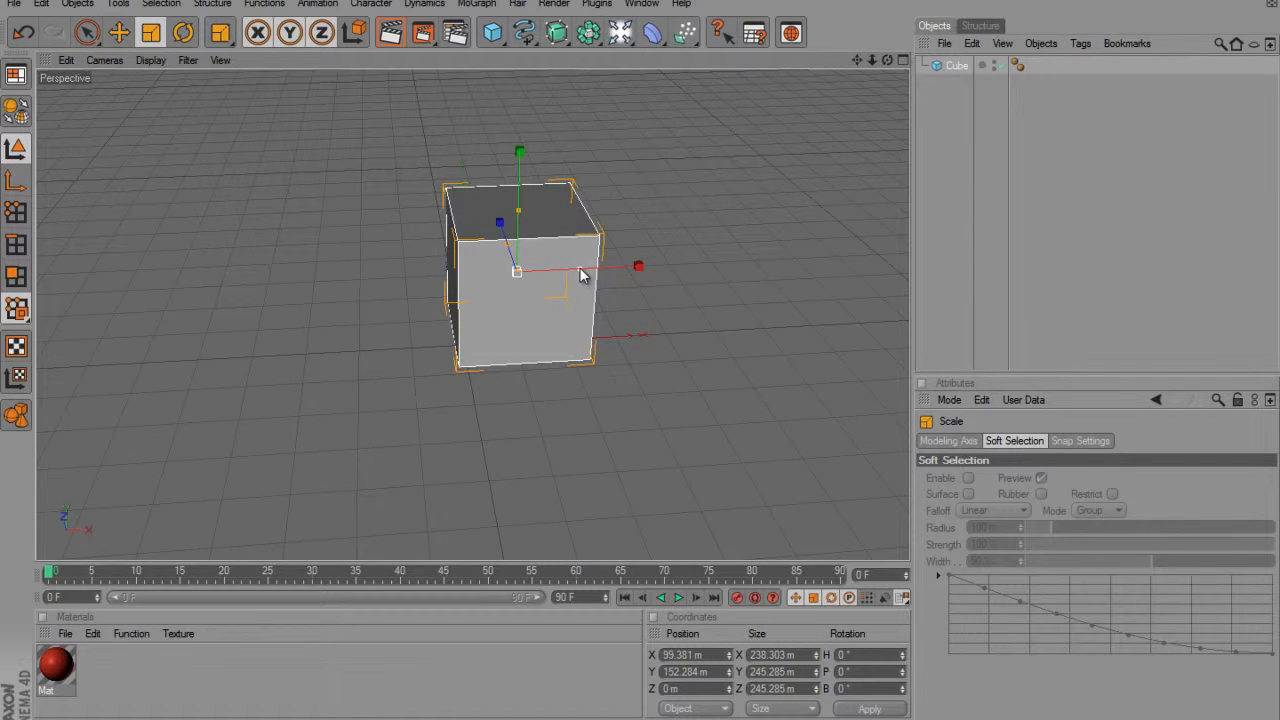
left_click_drag(523, 214, 645, 384)
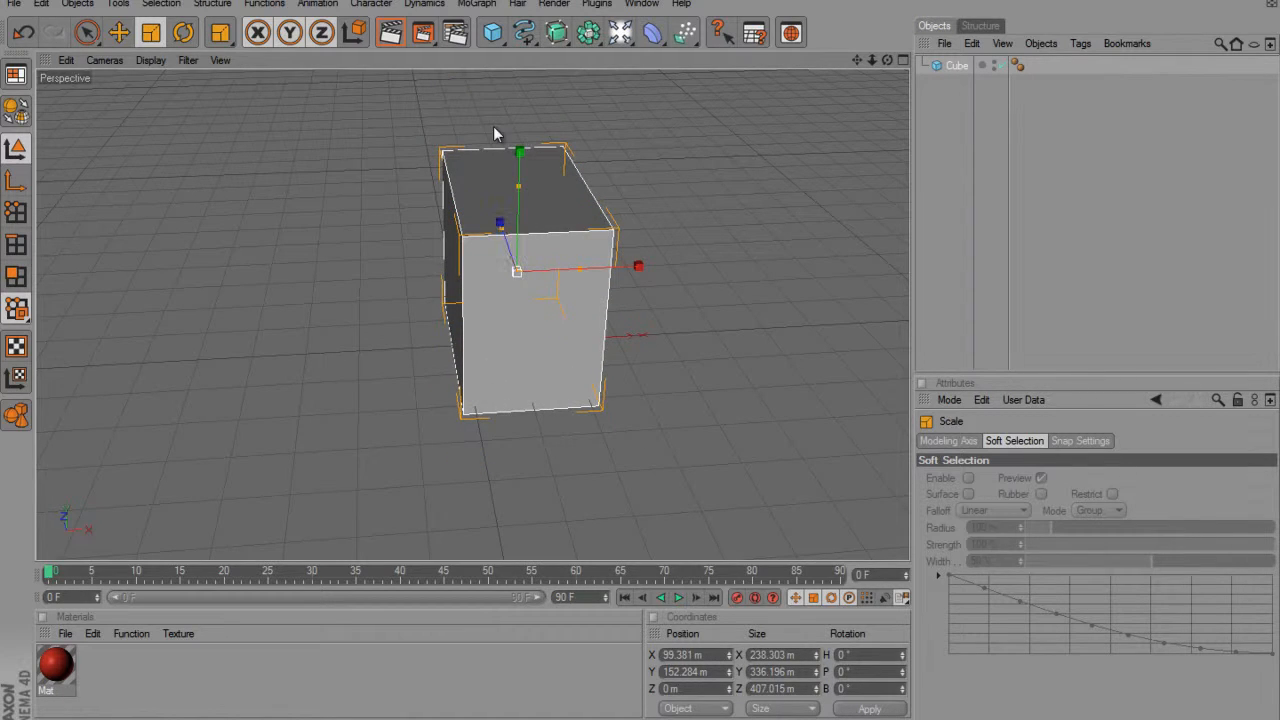
left_click(183, 33)
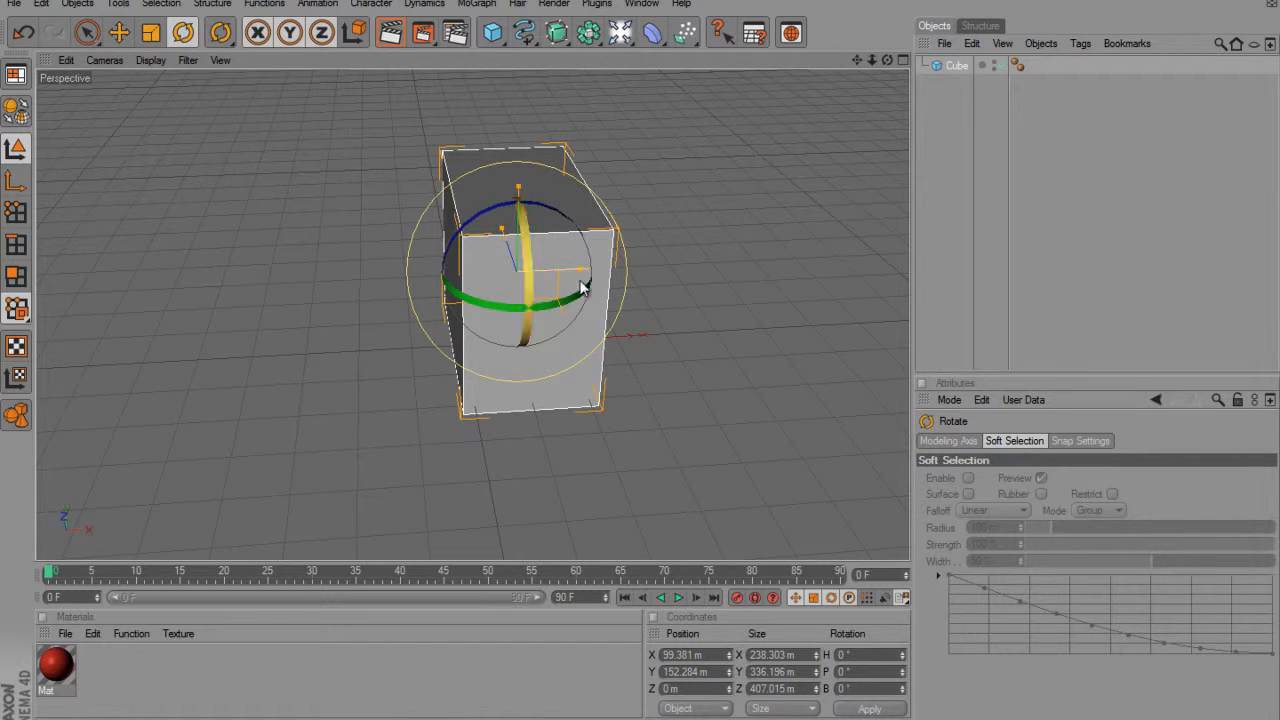
left_click_drag(562, 263, 508, 285)
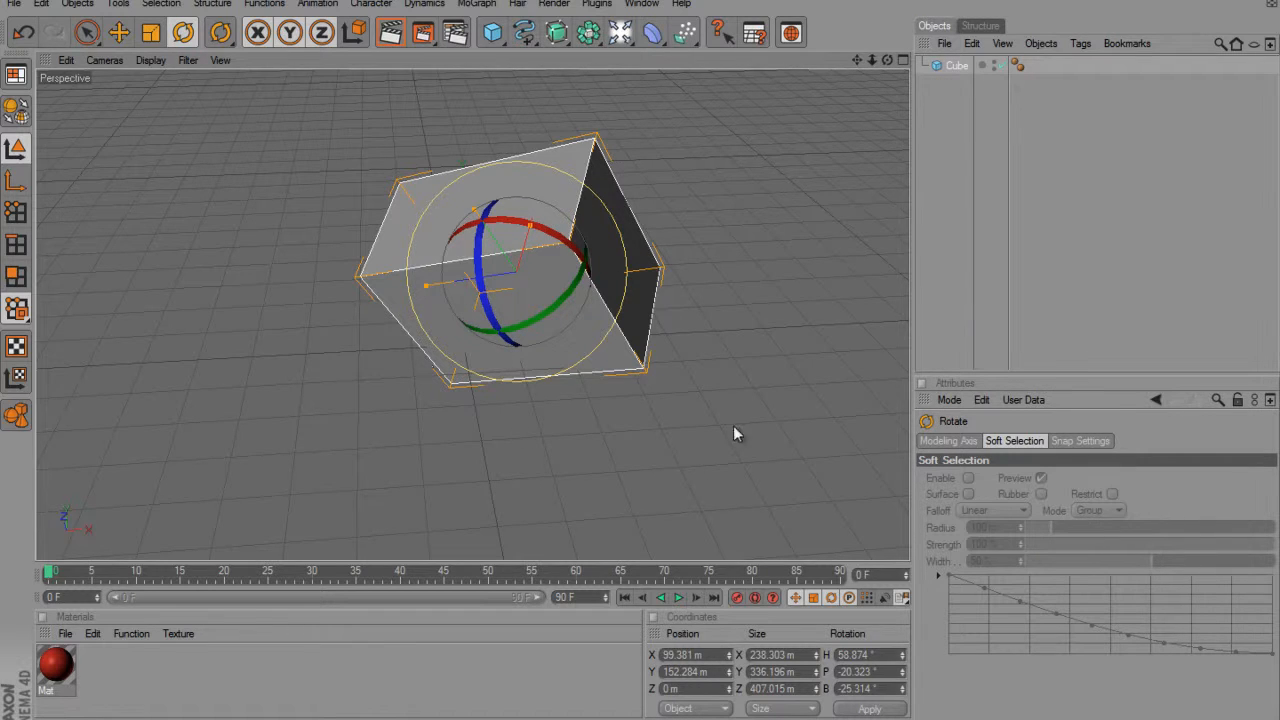
Step: Review the Output, General and Save options in the render settings, and put the window away
left_click(456, 34)
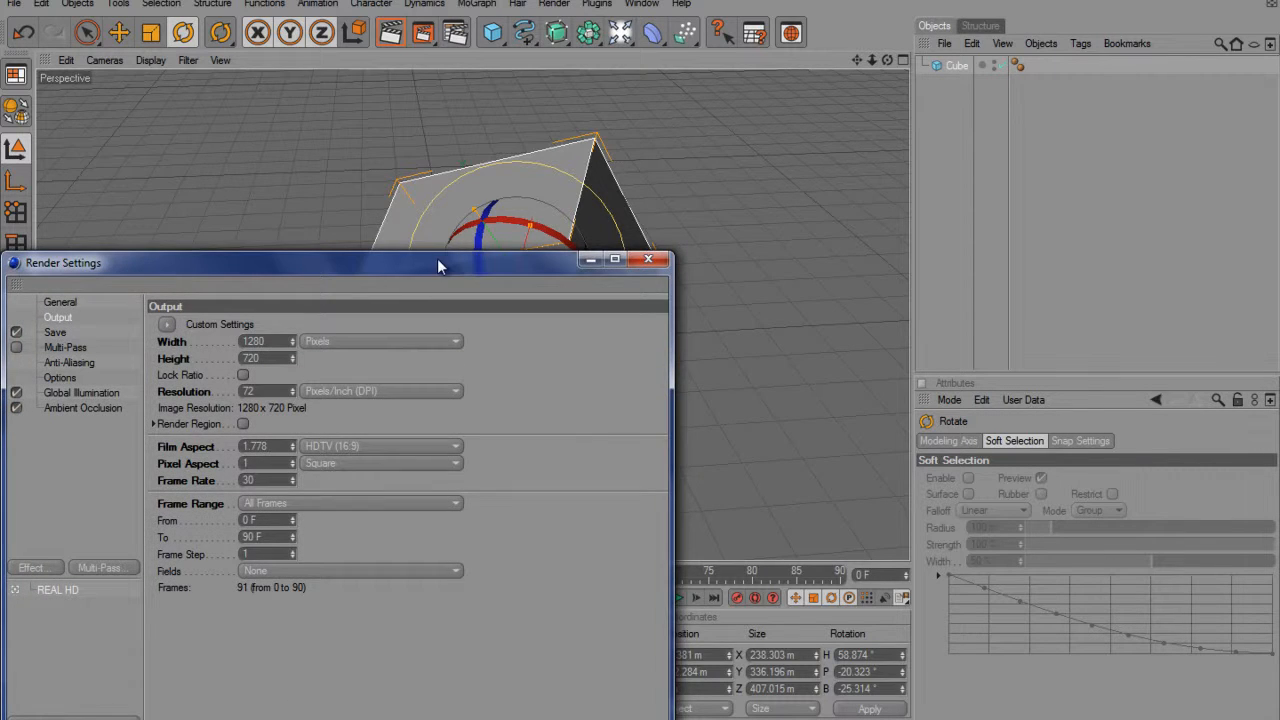
left_click_drag(438, 265, 713, 99)
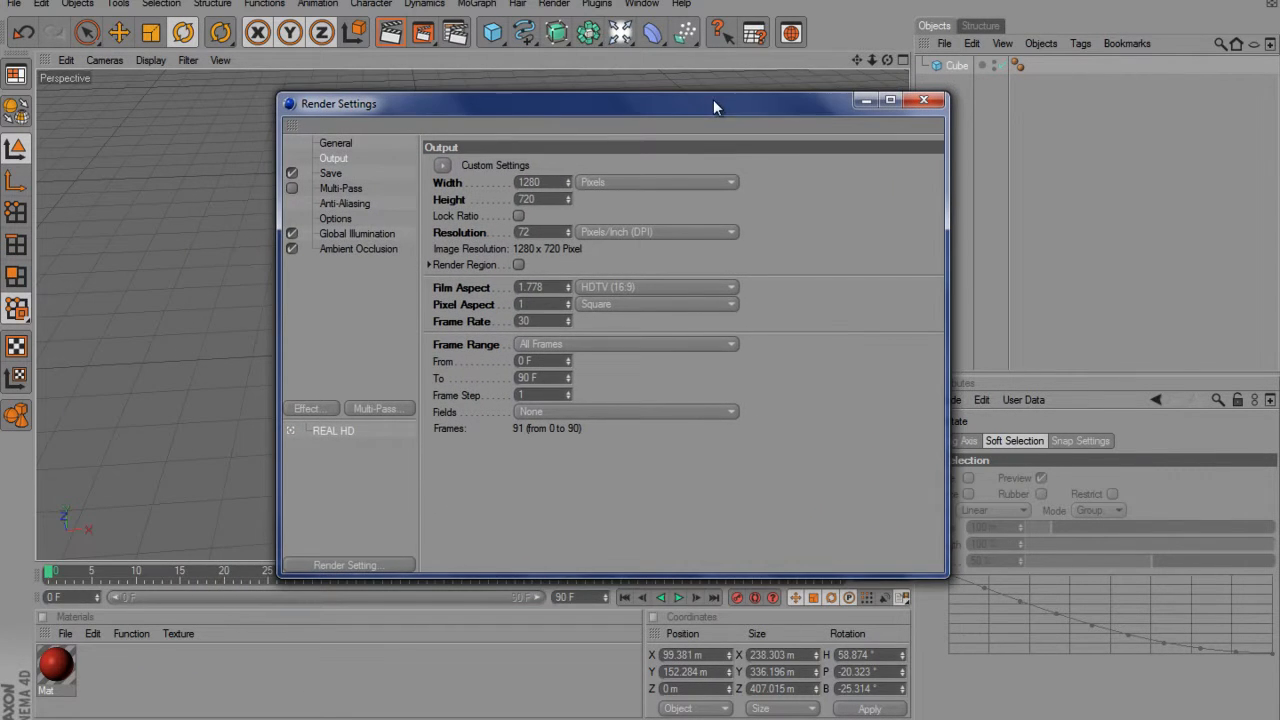
left_click(352, 143)
left_click(335, 173)
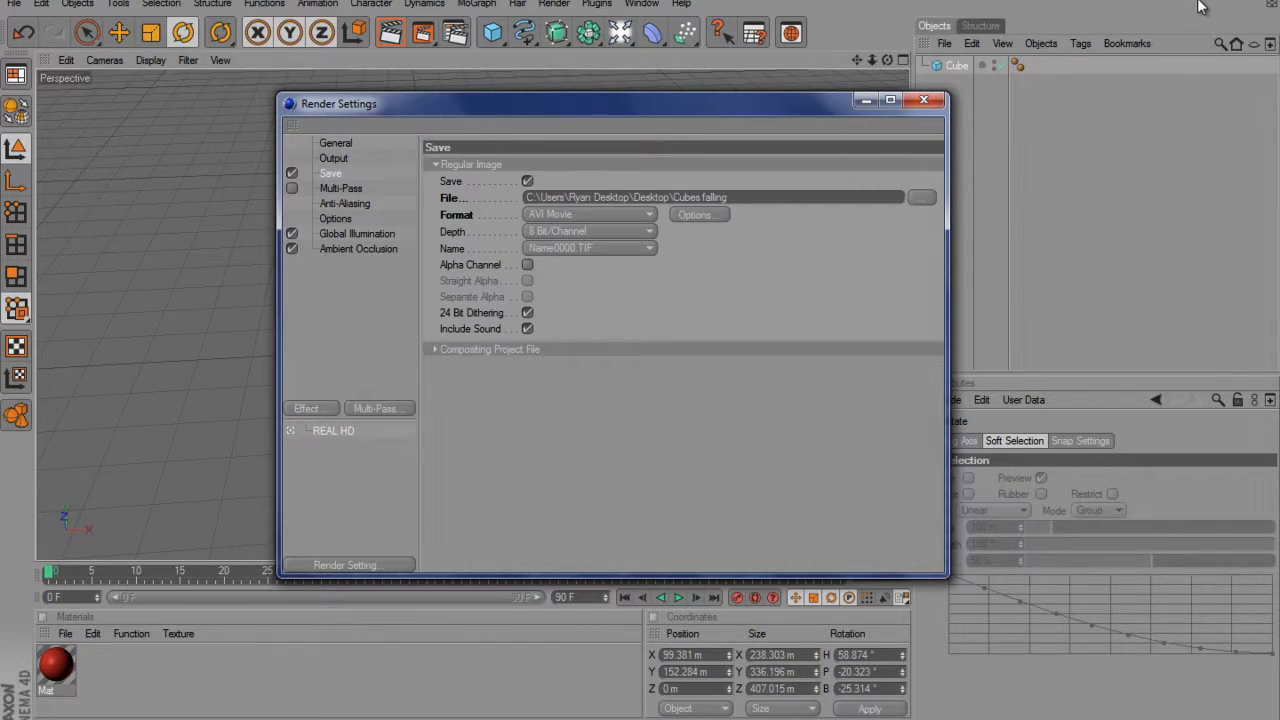
left_click(865, 101)
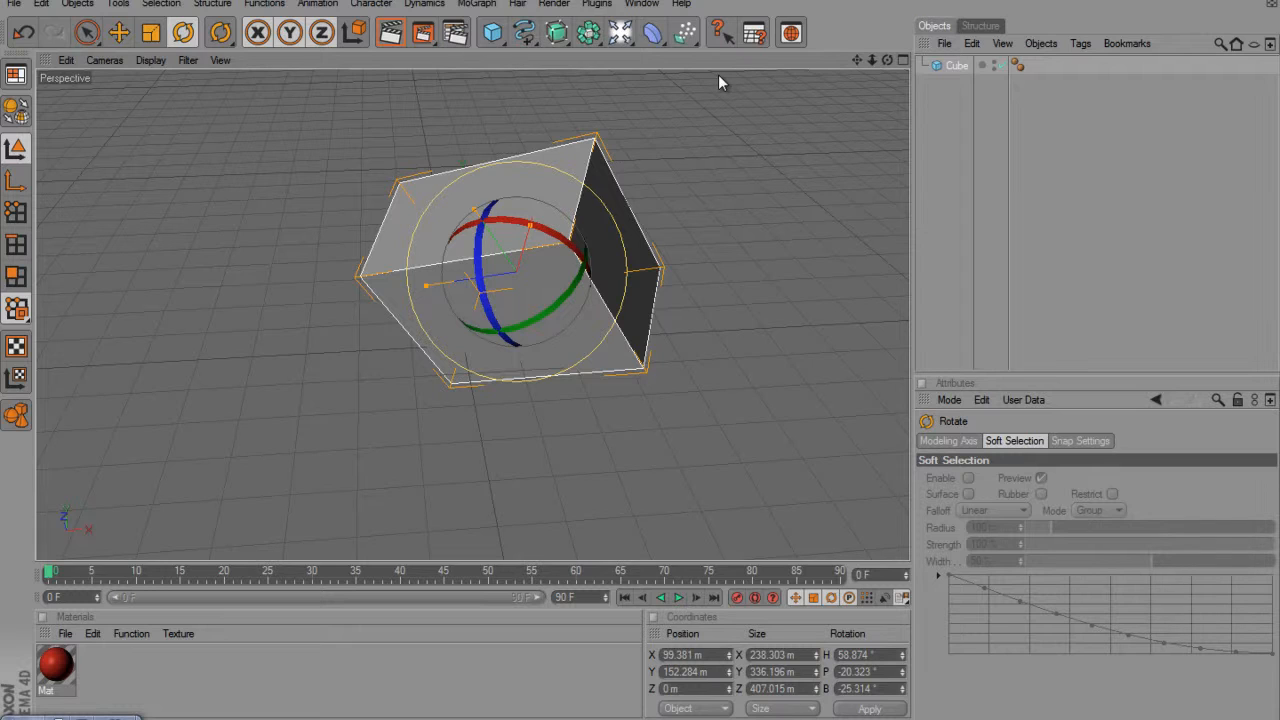
Step: Add a sphere primitive and move it along the X axis to about -505 m
left_click(493, 35)
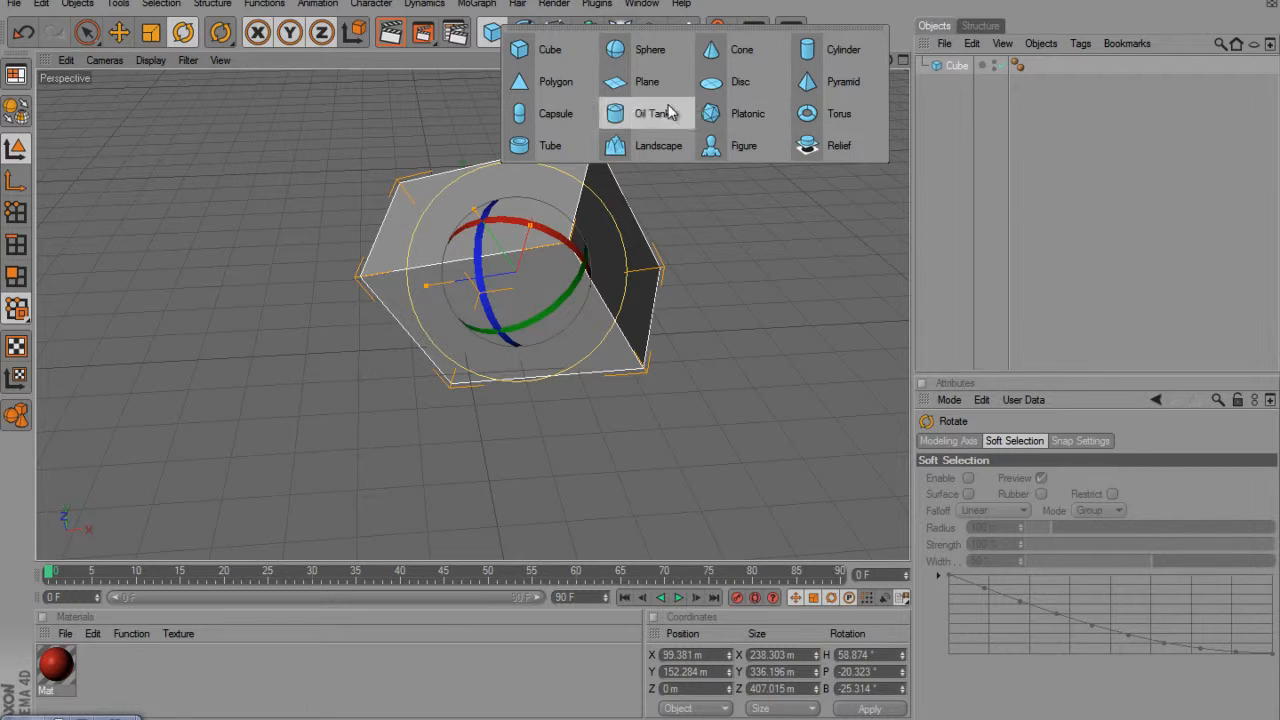
left_click(646, 49)
scroll(526, 257, "down", 3)
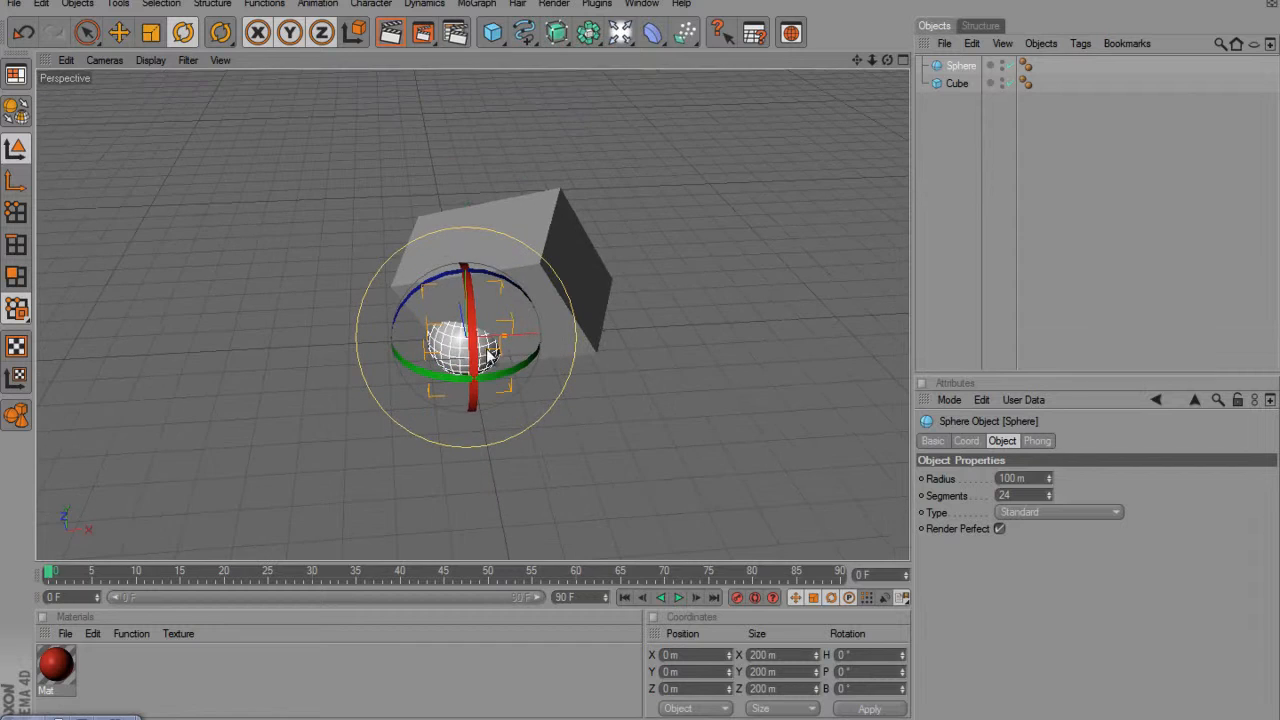
left_click(122, 36)
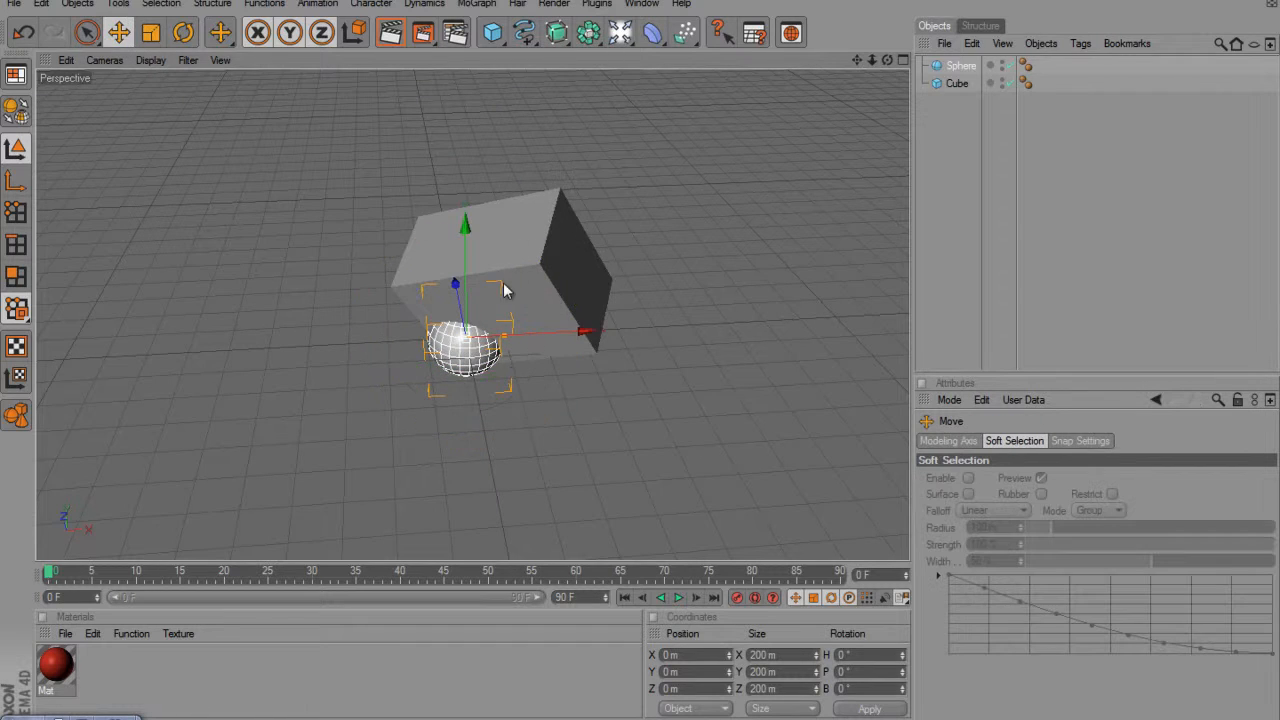
left_click_drag(537, 334, 629, 270)
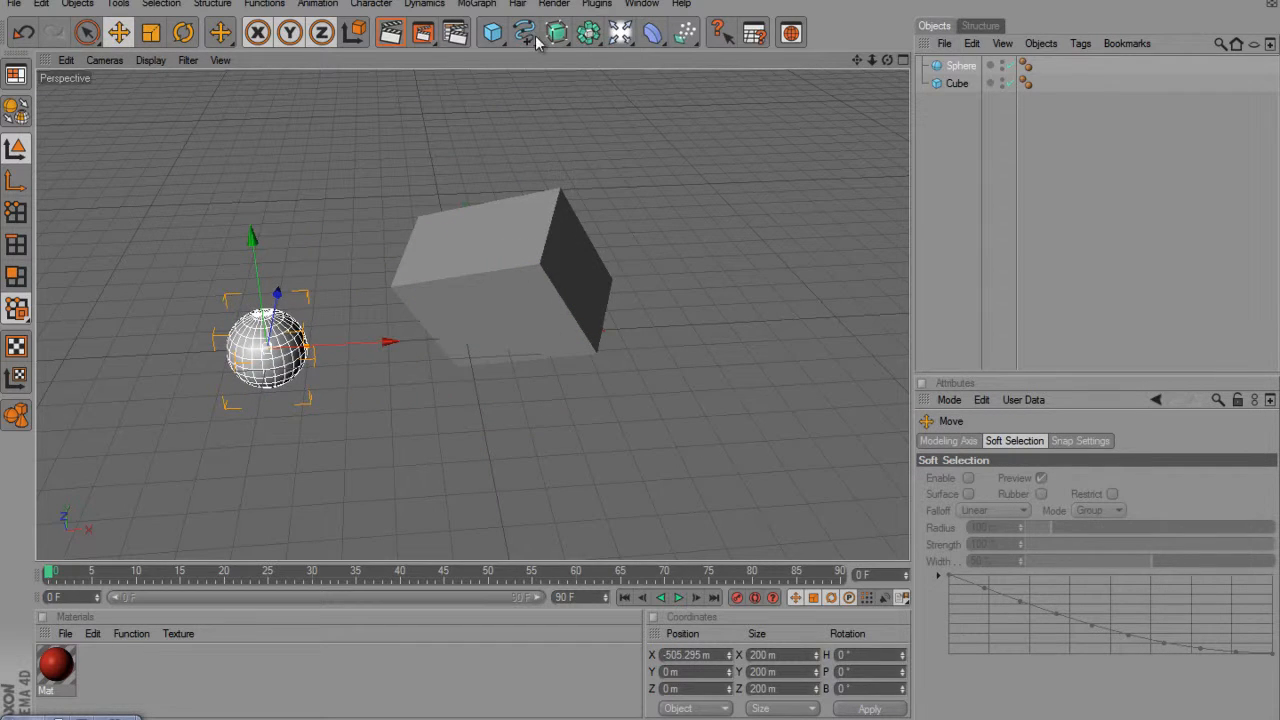
Step: Add a Rectangle spline and move it along the X axis to about 736 m, beyond the cube
left_click(492, 33)
left_click(524, 32)
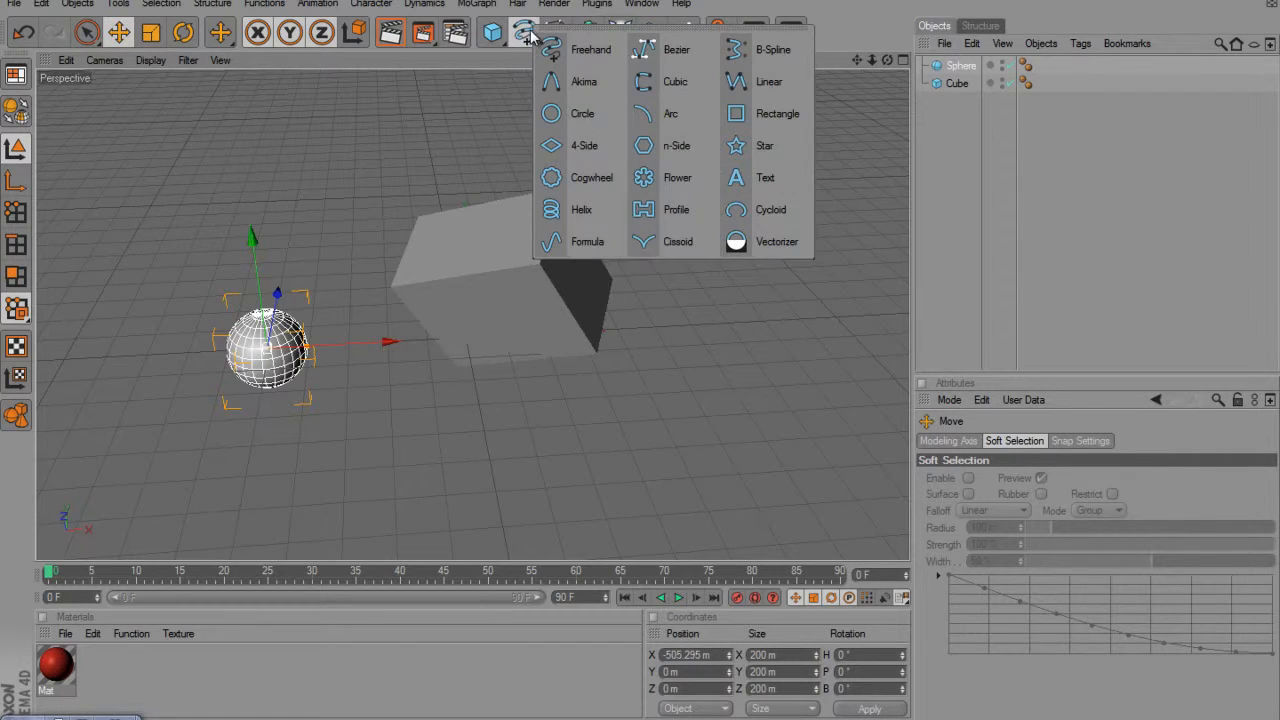
left_click(764, 116)
left_click_drag(531, 332, 828, 320)
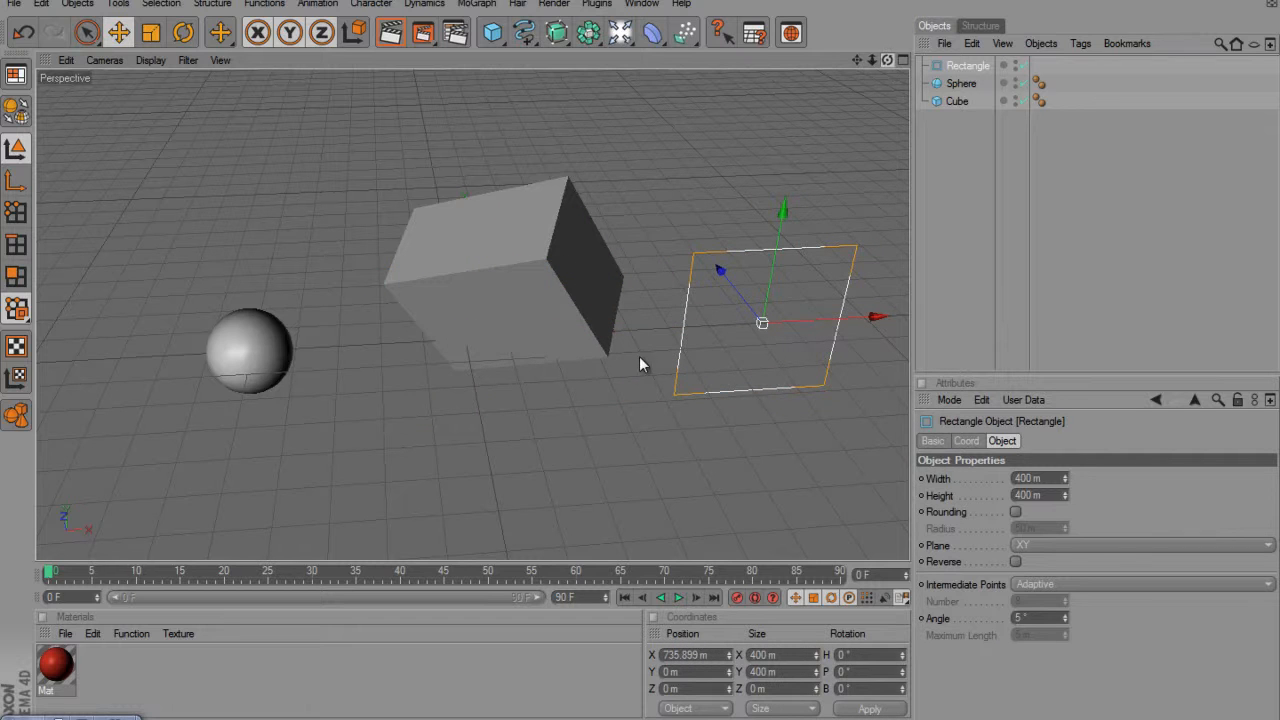
Step: Raise the rectangle to about Y 331 m and delete the sphere and the cube
mouse_move(639, 357)
left_mouse_down("alt")
mouse_move(607, 358)
mouse_move(665, 353)
mouse_move(626, 363)
mouse_move(640, 340)
left_mouse_up("alt")
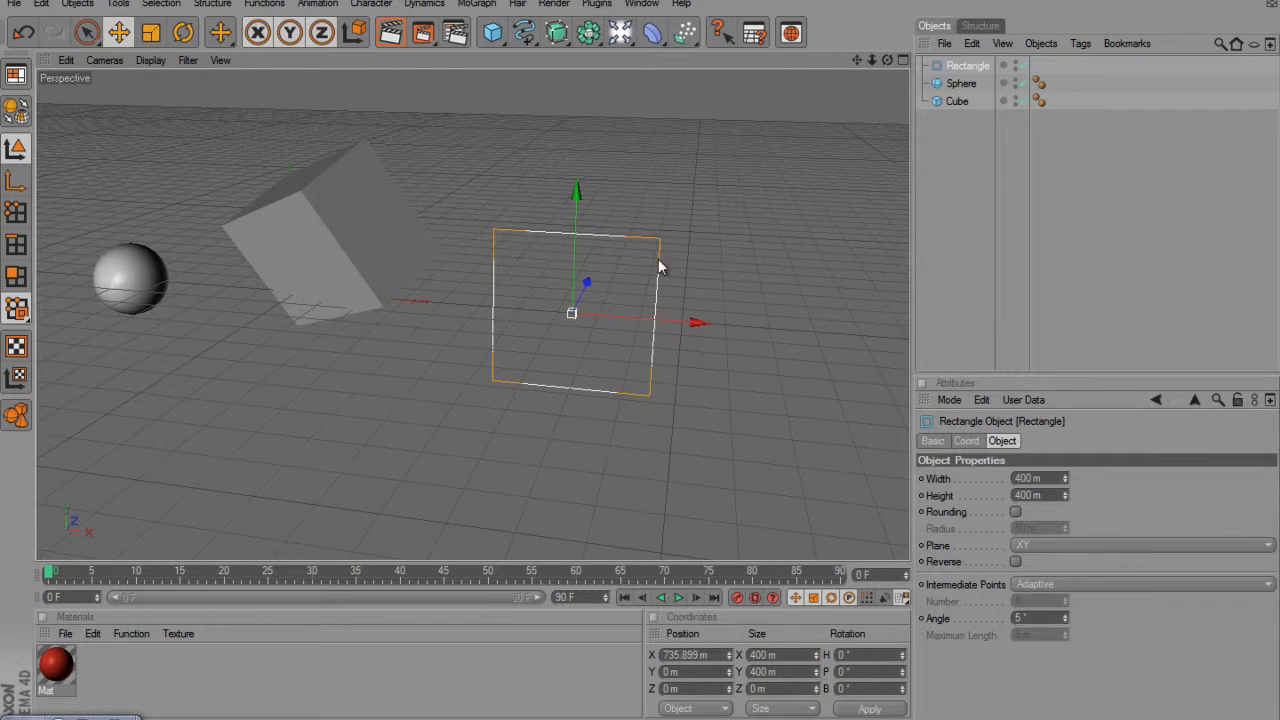
left_click_drag(574, 240, 641, 362)
left_click_drag(1074, 174, 936, 75)
key("Delete")
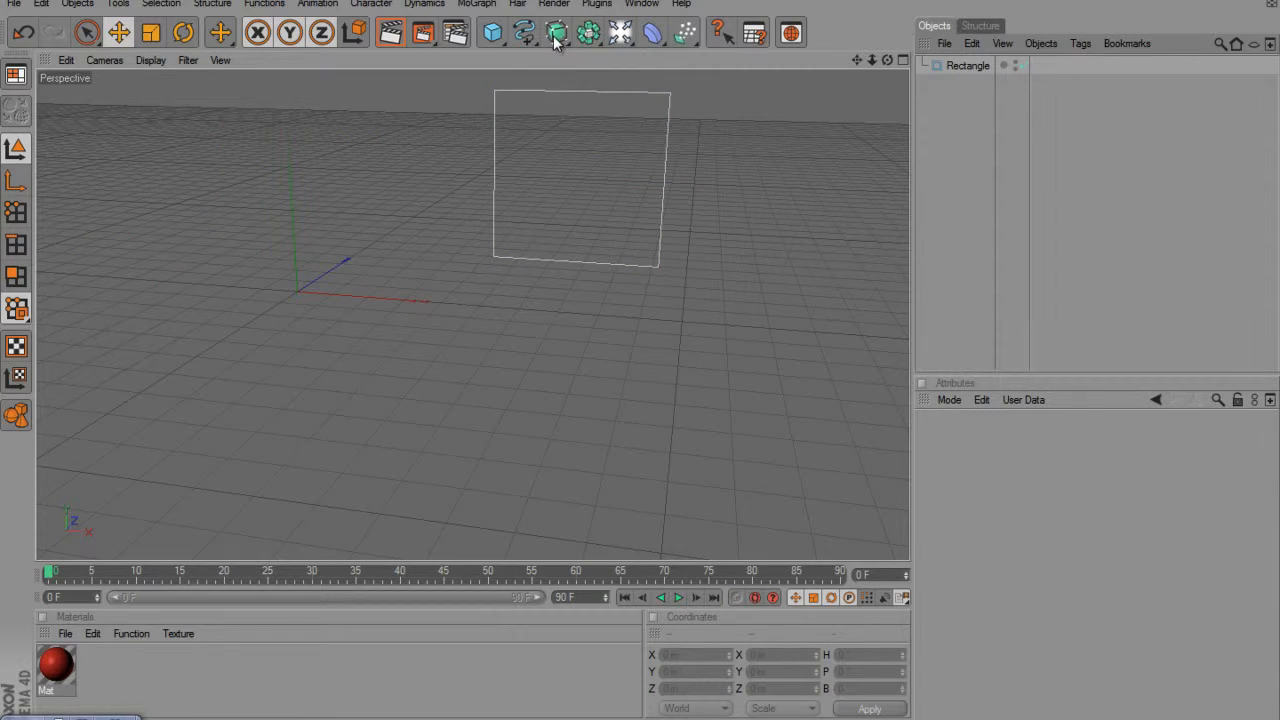
Step: Add an Extrude NURBS object and make the rectangle its child to give the spline a solid surface
left_click_drag(561, 38, 720, 56)
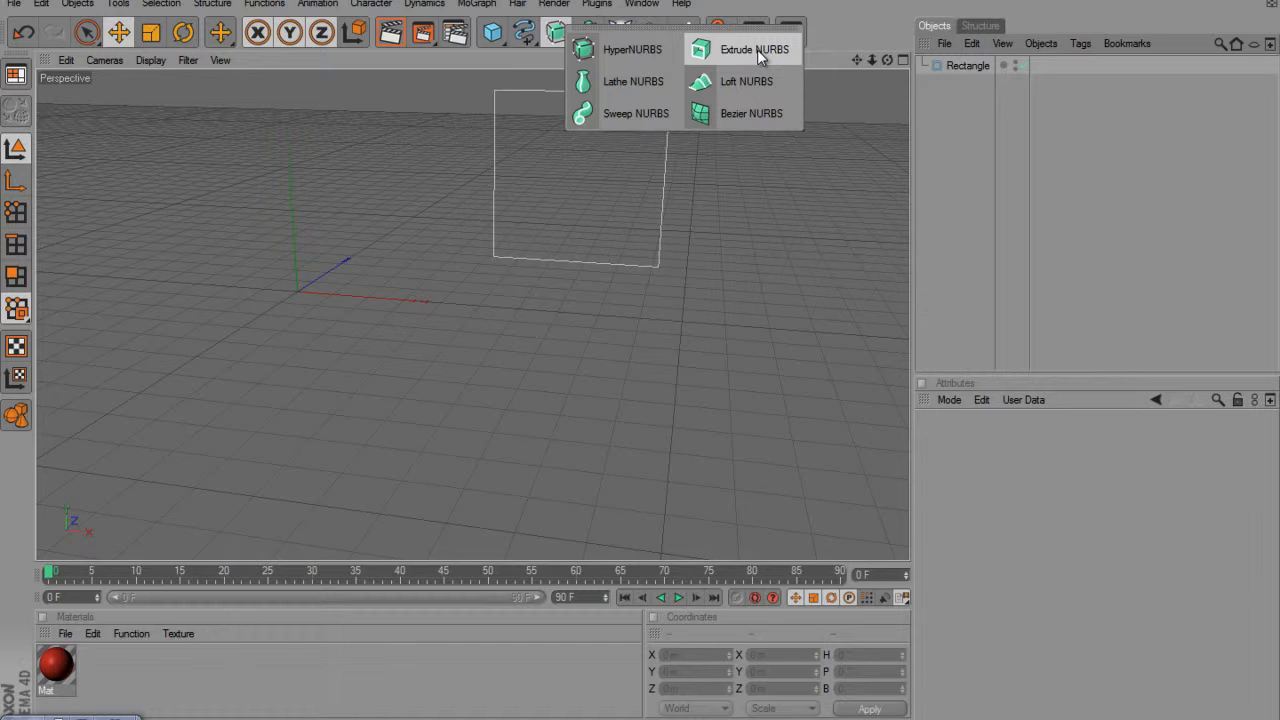
left_click_drag(756, 49, 756, 49)
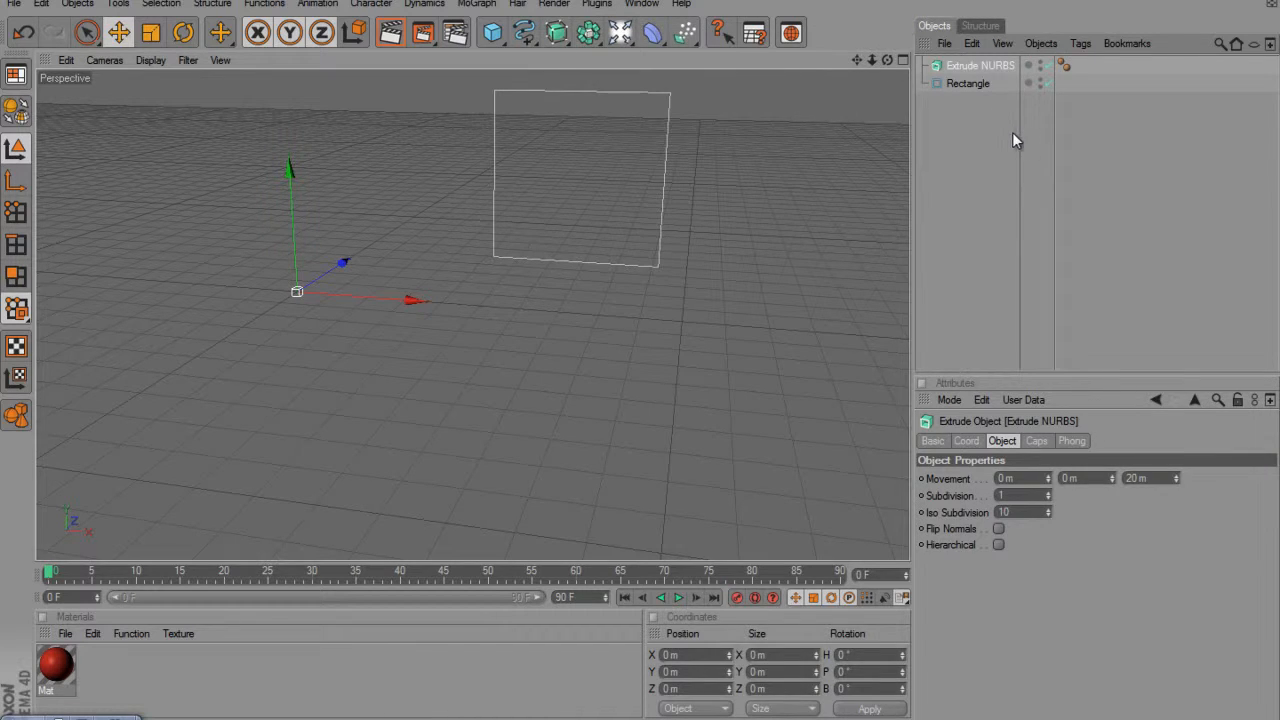
left_click(988, 106)
left_click(978, 85)
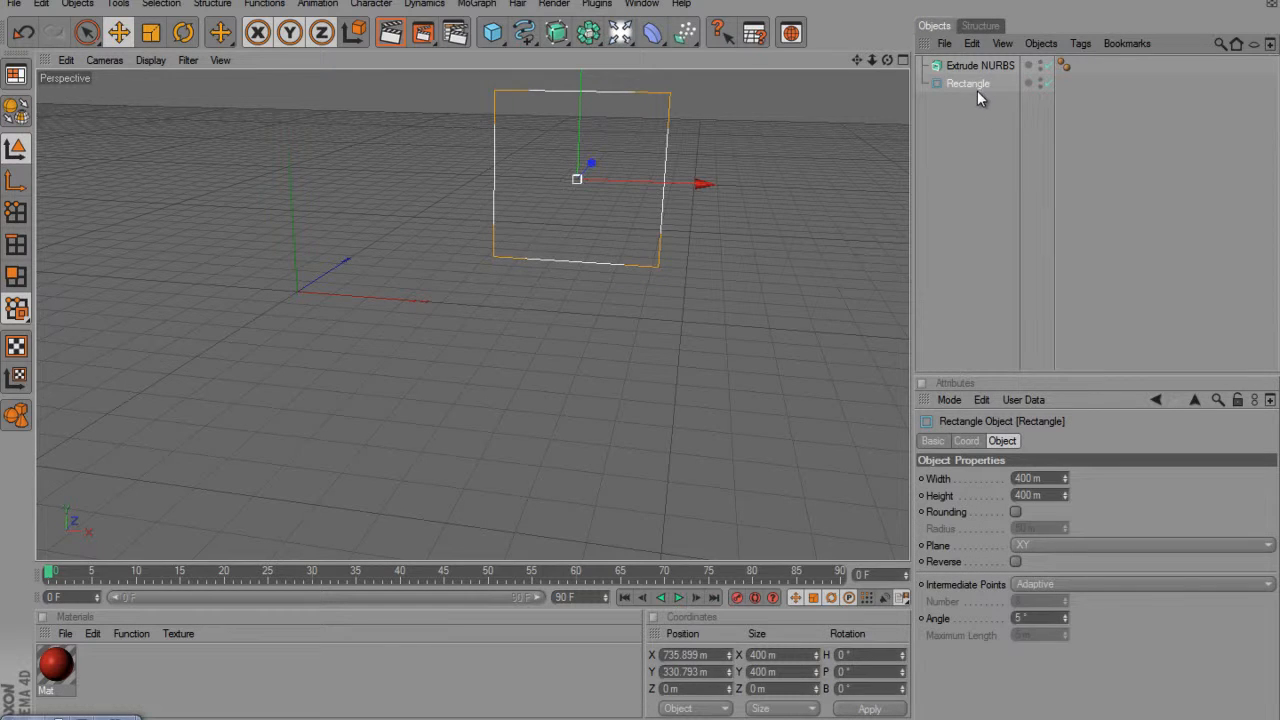
left_click_drag(991, 63, 1003, 68)
left_click_drag(879, 61, 846, 95)
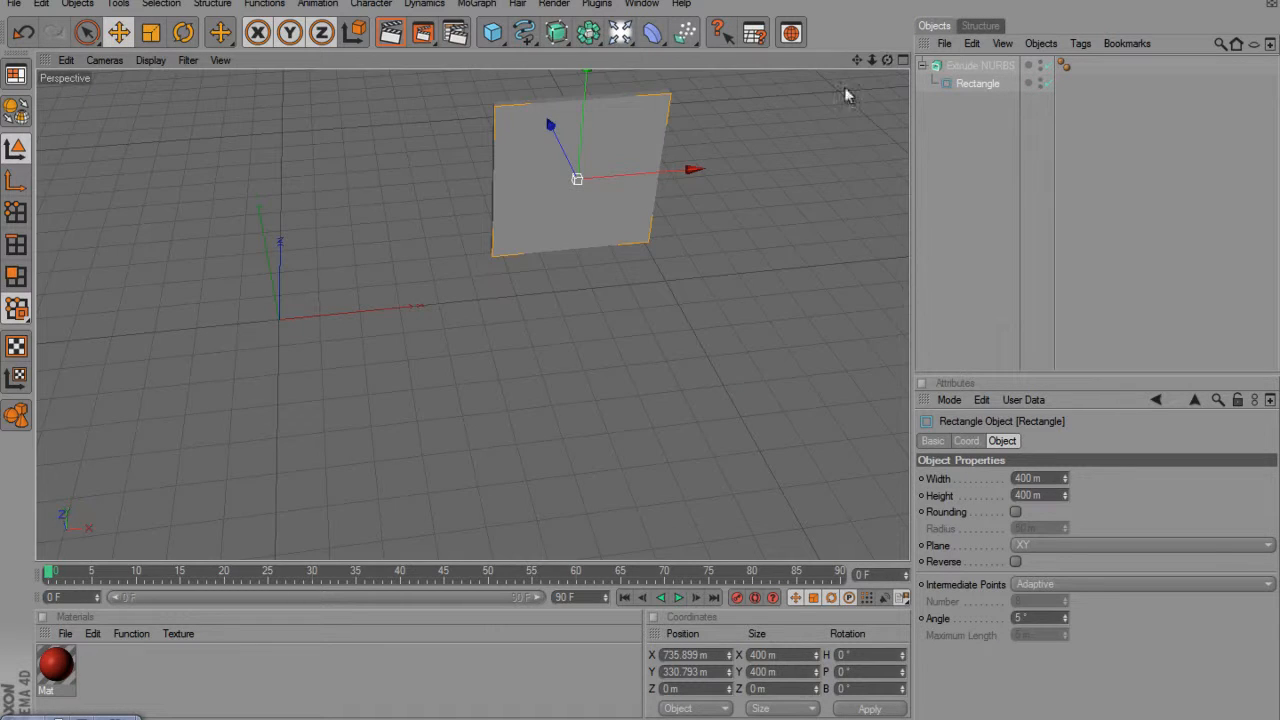
left_click_drag(640, 366, 838, 97)
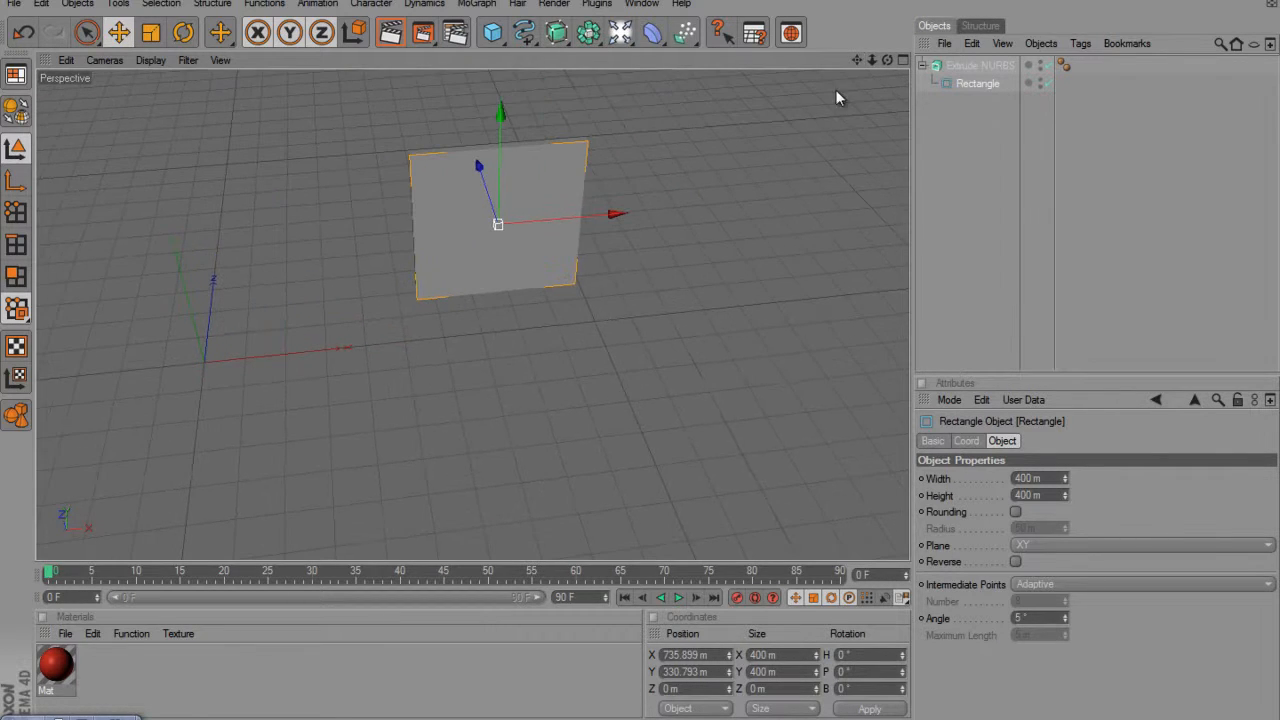
left_click(588, 33)
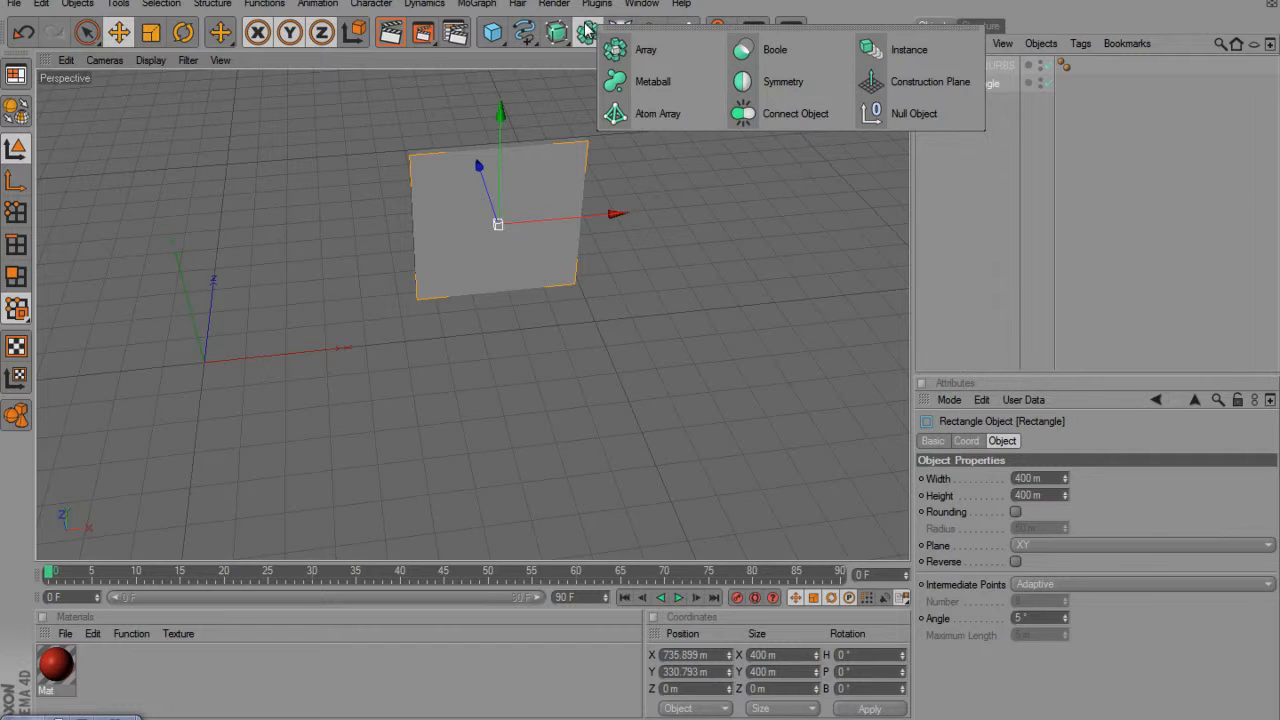
left_click(620, 33)
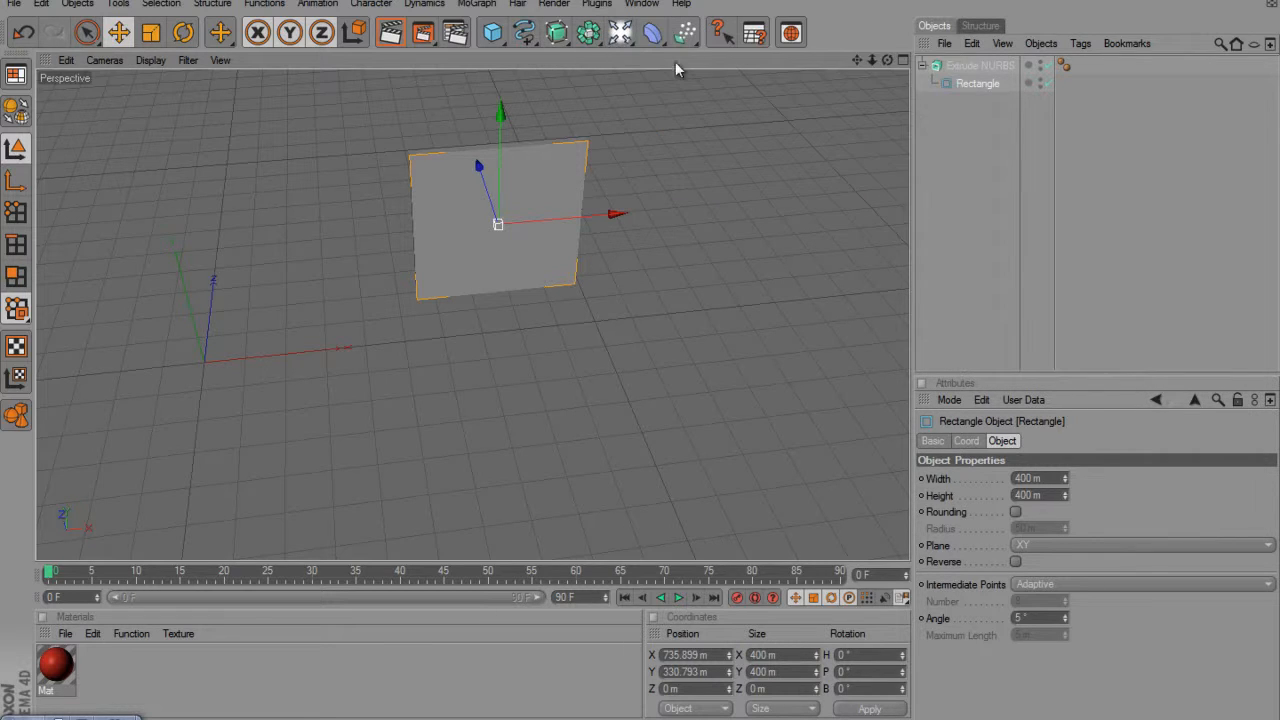
left_click(652, 34)
left_click(684, 36)
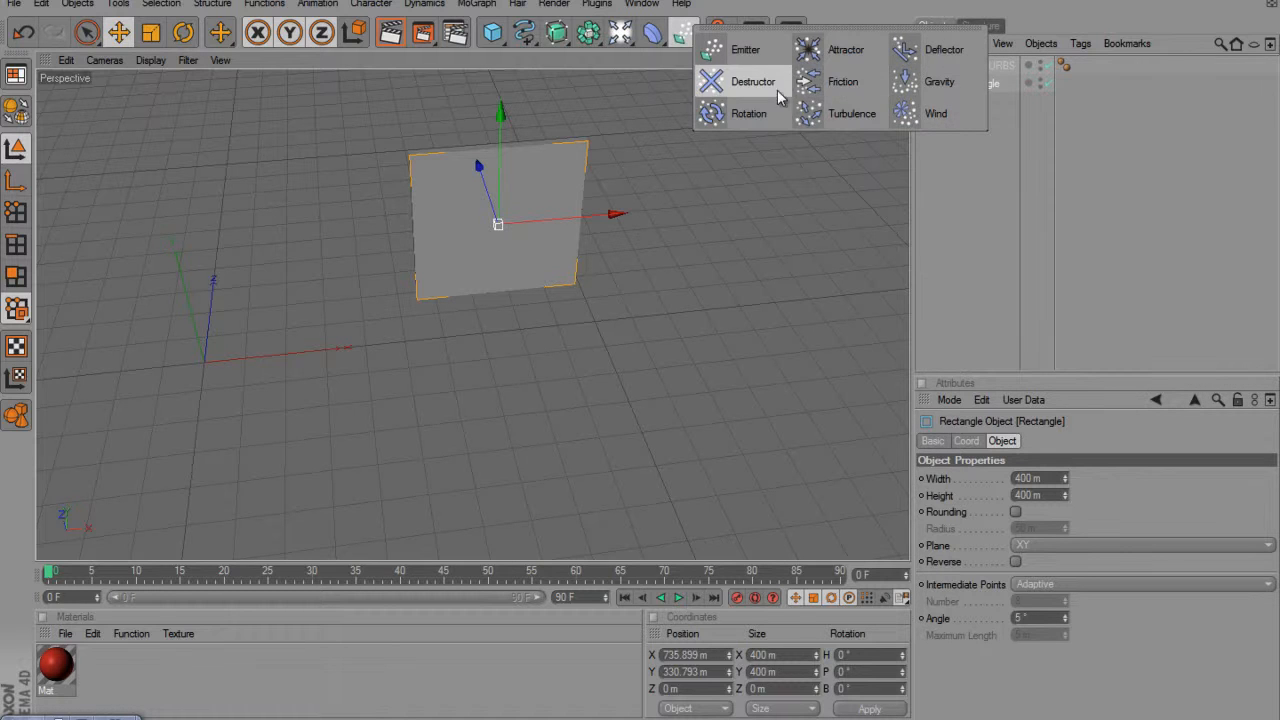
scroll(698, 168, "down", 2)
scroll(698, 168, "up", 3)
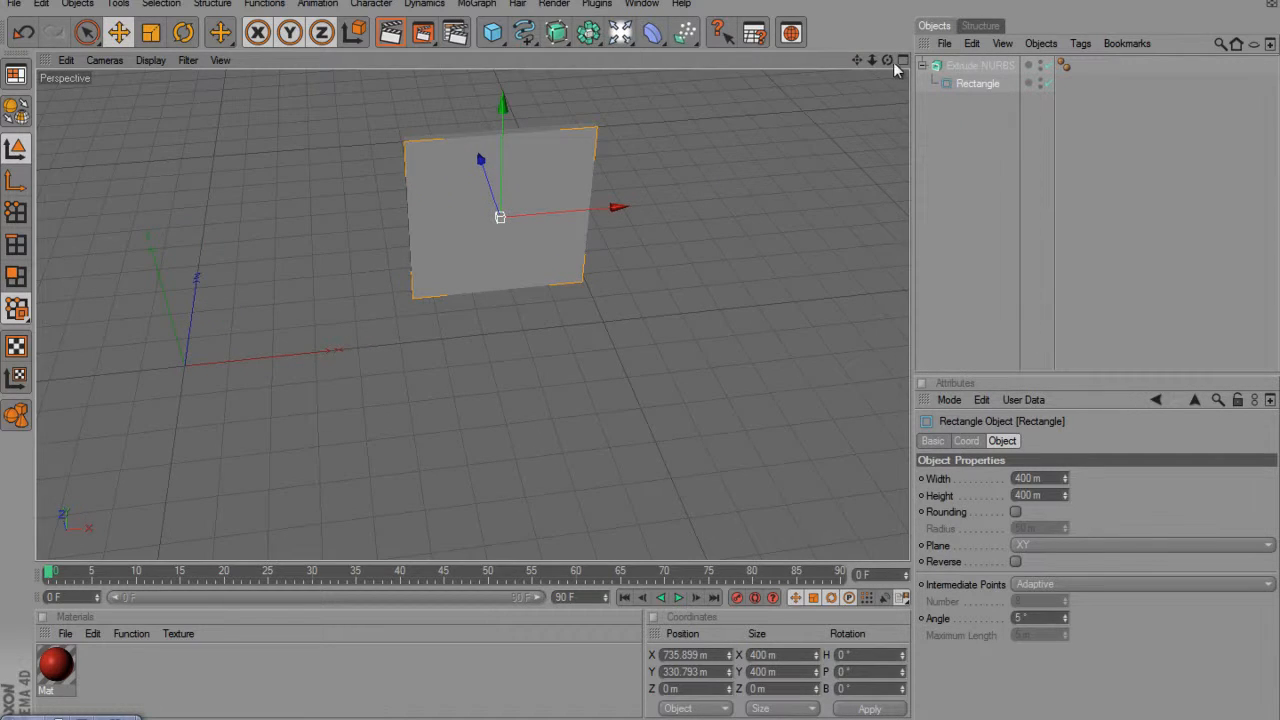
Step: Rotate the extruded rectangle's spline to about H -42°, P -17°, B 13°
mouse_move(890, 61)
left_mouse_down()
mouse_move(626, 371)
mouse_move(640, 363)
mouse_move(551, 383)
mouse_move(588, 367)
mouse_move(689, 366)
mouse_move(754, 334)
mouse_move(654, 377)
mouse_move(643, 365)
mouse_move(650, 373)
mouse_move(872, 59)
left_mouse_up()
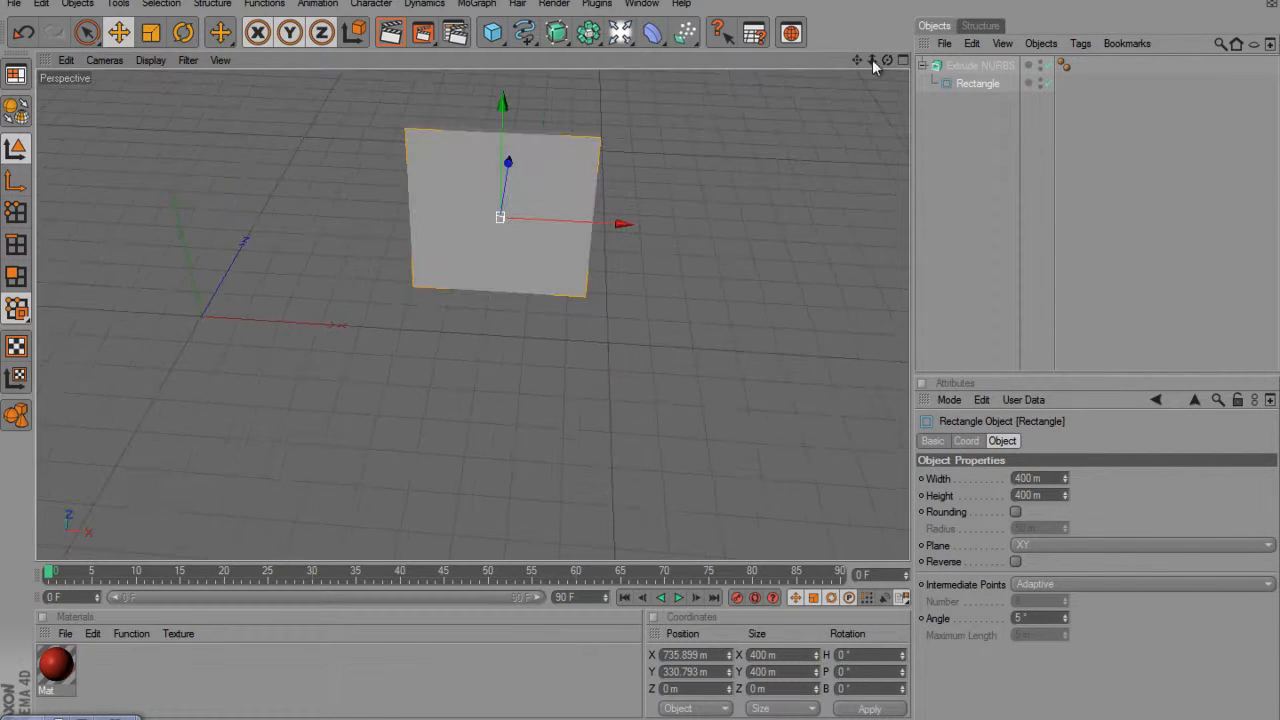
left_click(183, 33)
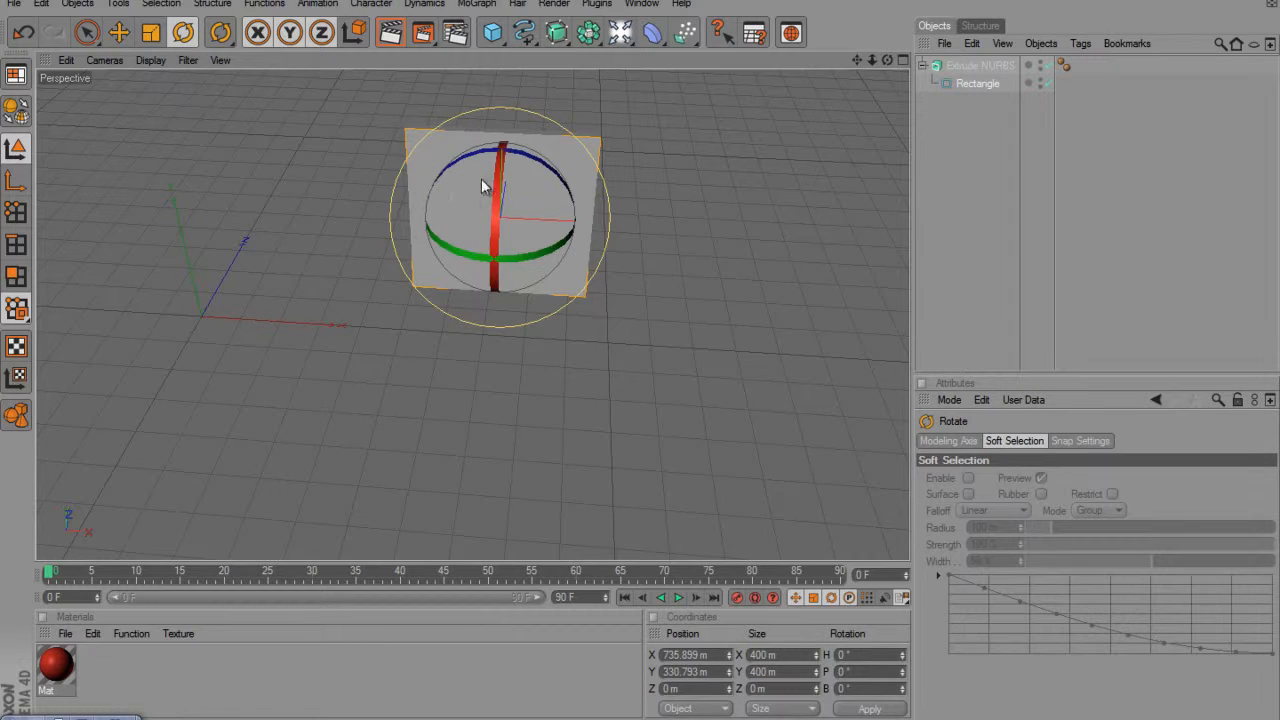
left_click_drag(481, 178, 501, 221)
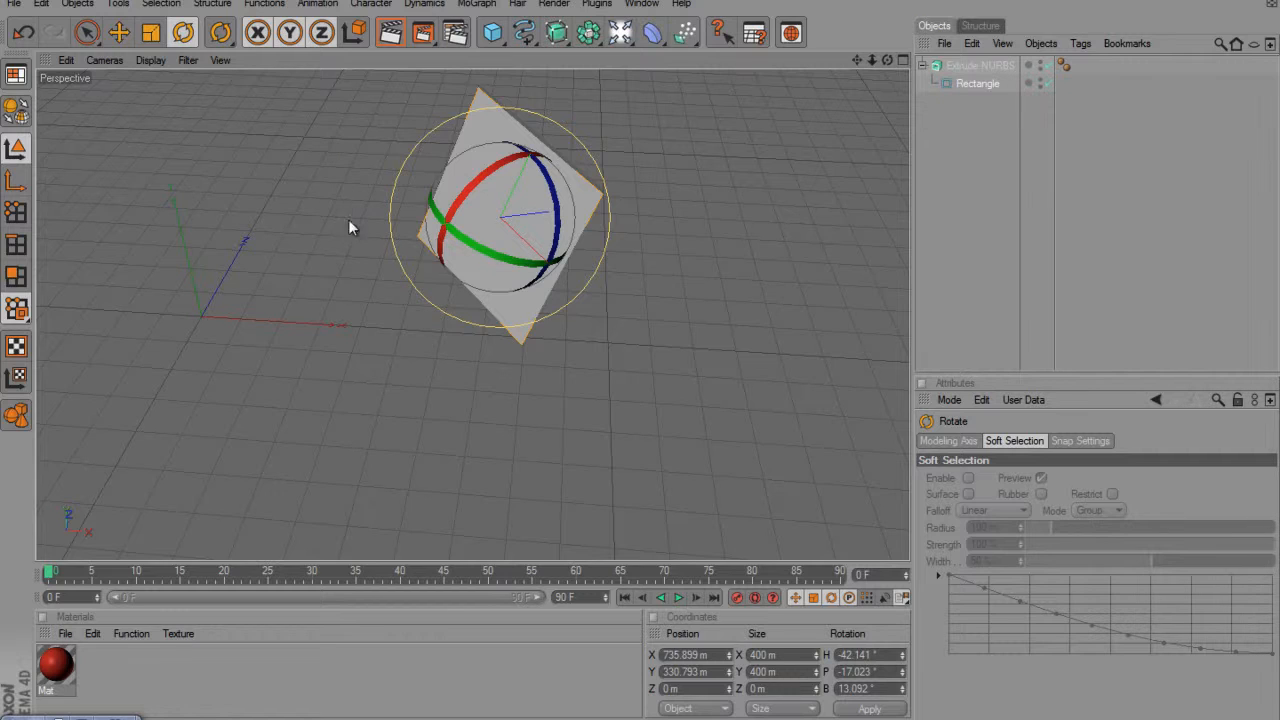
left_click_drag(645, 226, 647, 226)
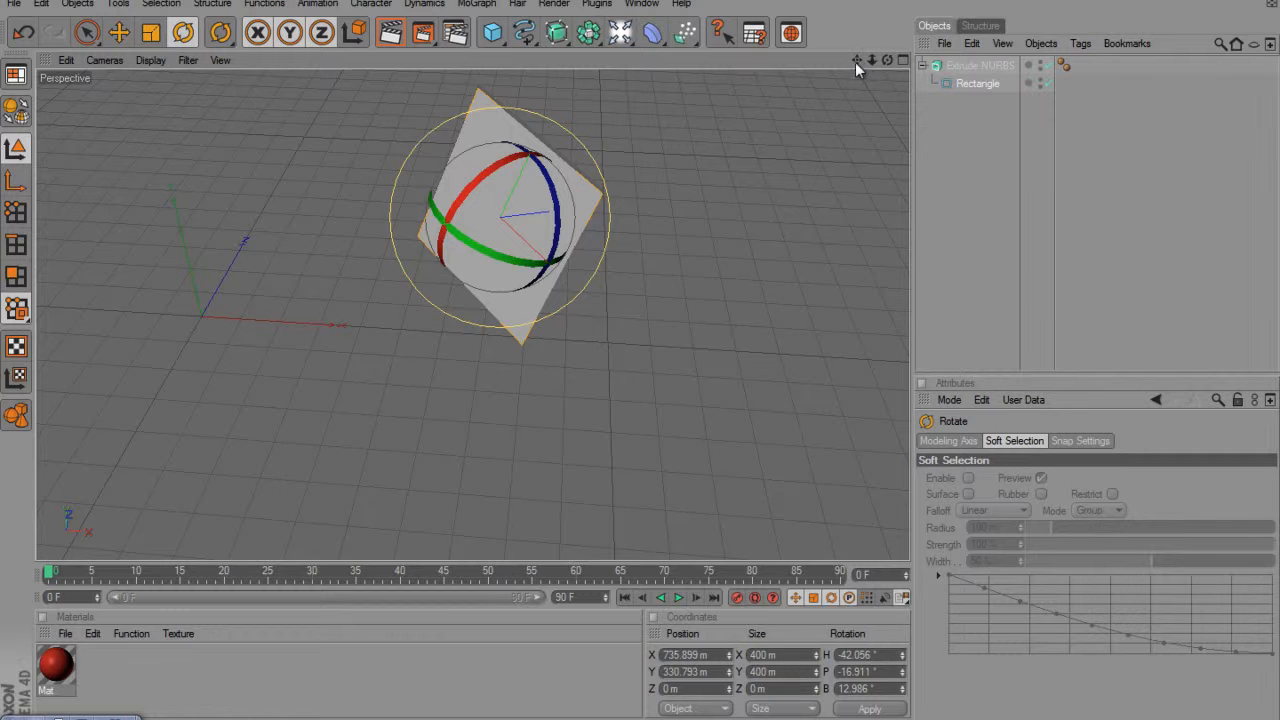